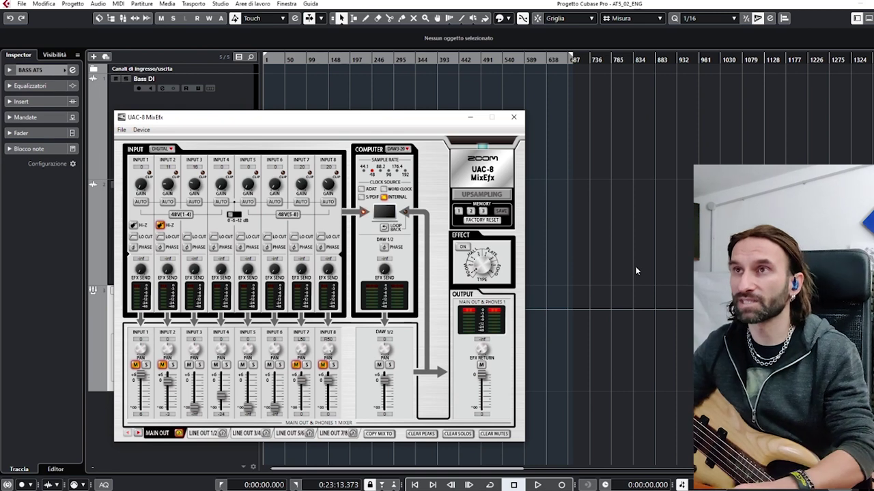
Step: Hide the audio interface mixer and select the BASS AT5 track in the MixConsole
click(467, 120)
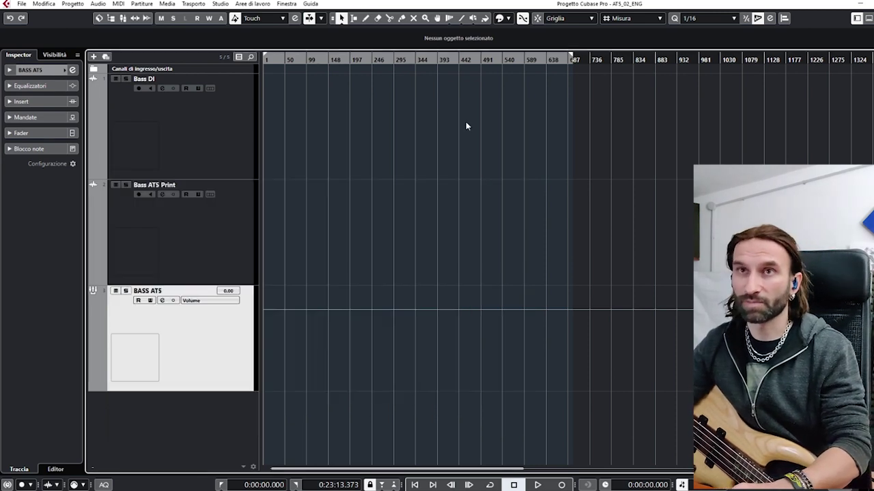
click(215, 141)
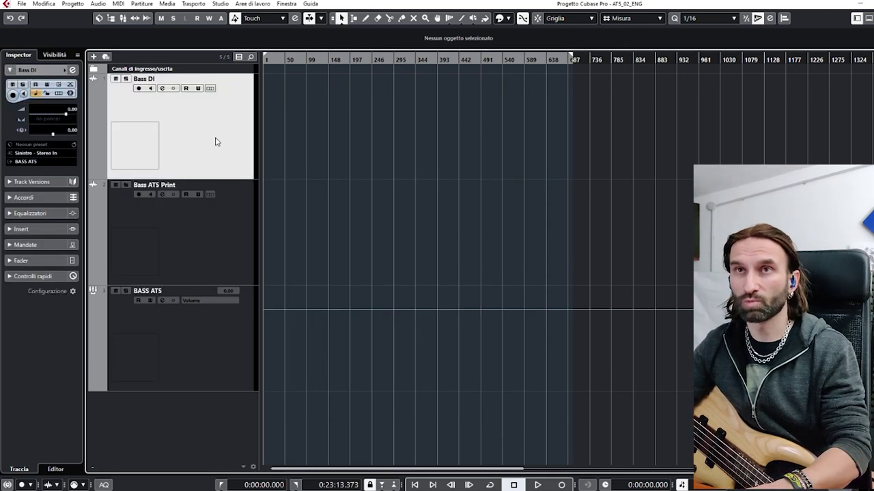
click(191, 327)
key(F3)
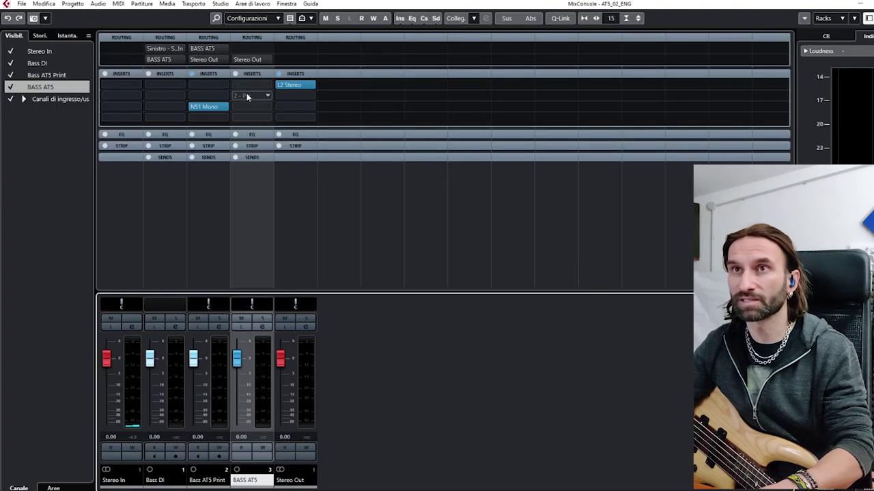
Step: Load AmpliTube 5 into an empty BASS AT5 insert slot and switch its amp off
click(248, 97)
text(amplitub)
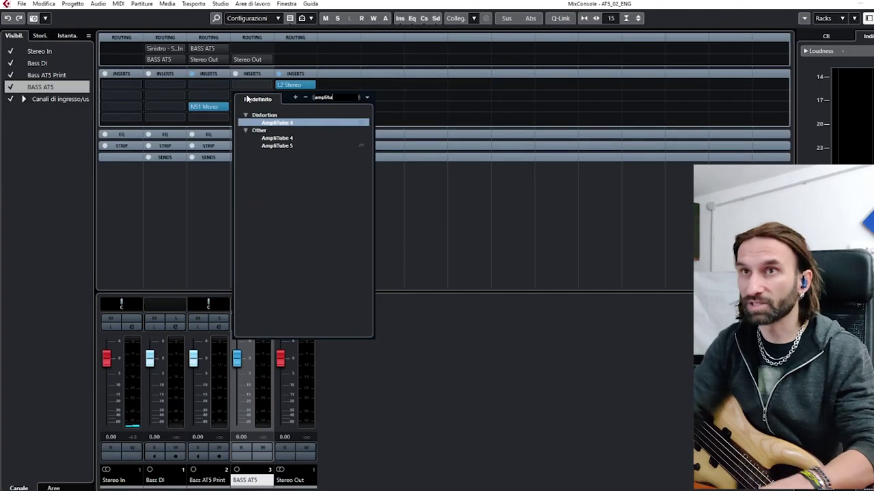
click(299, 145)
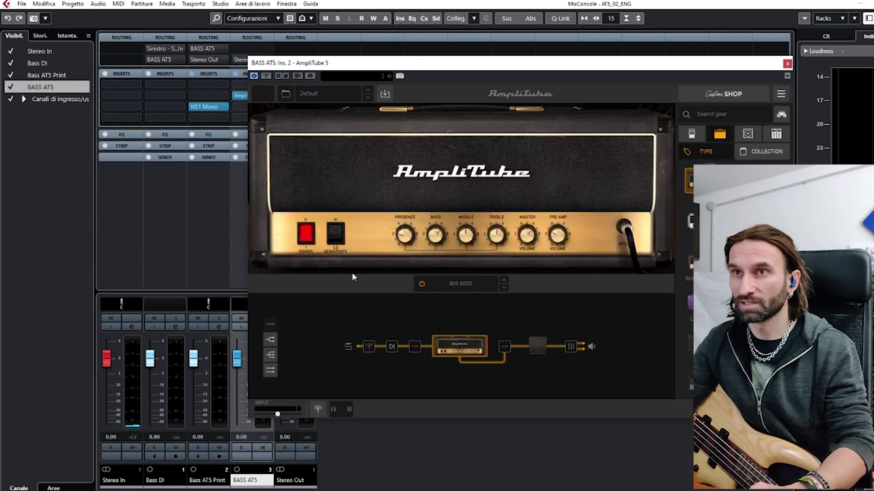
click(308, 239)
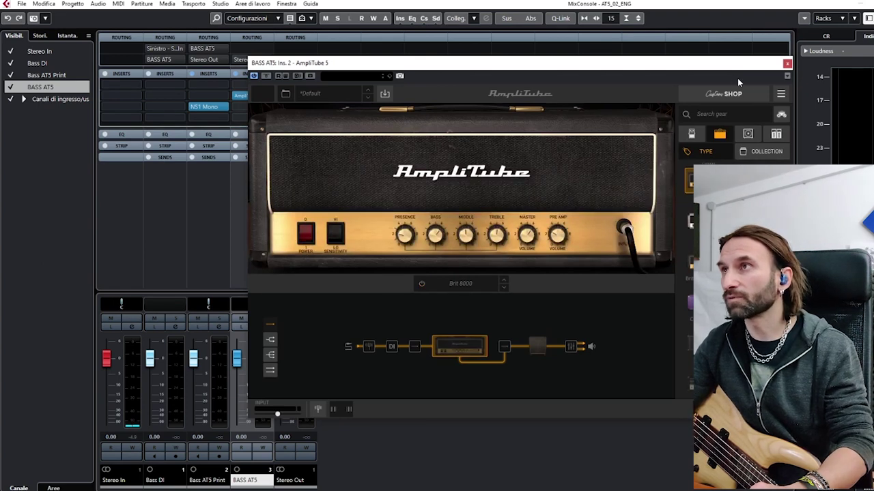
key(F3)
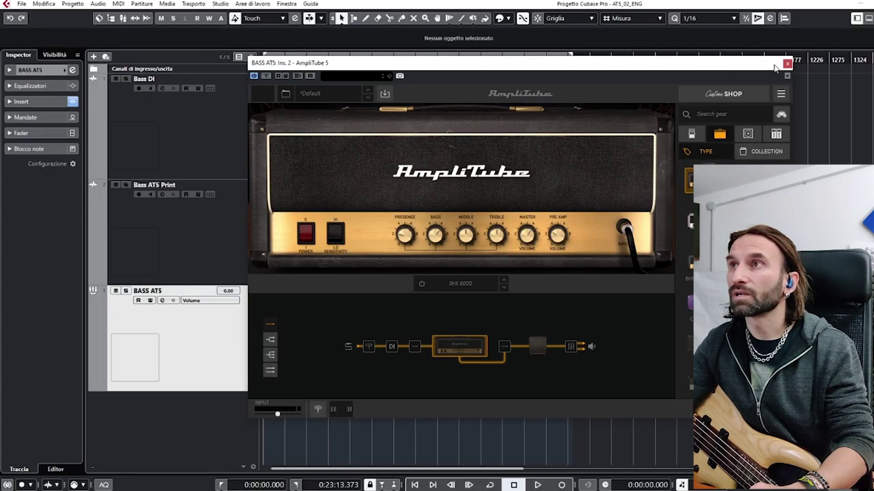
Step: Close the AmpliTube window and enable monitoring on the Bass DI track
click(787, 64)
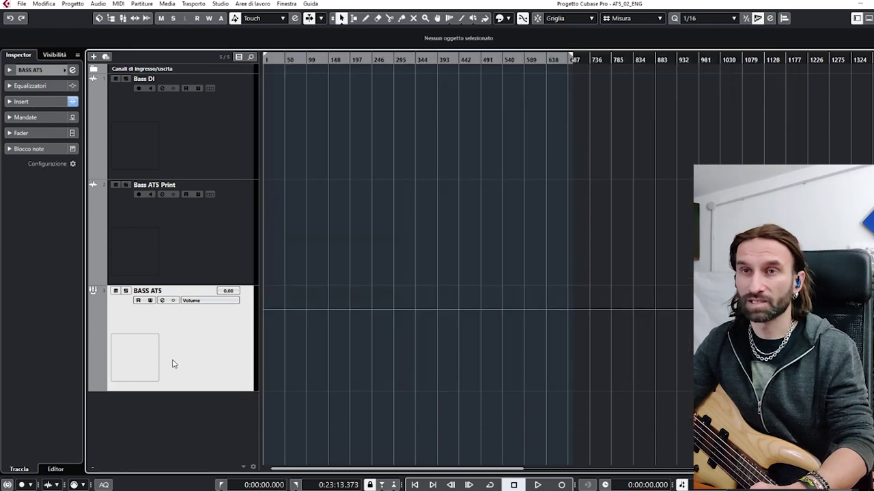
click(209, 235)
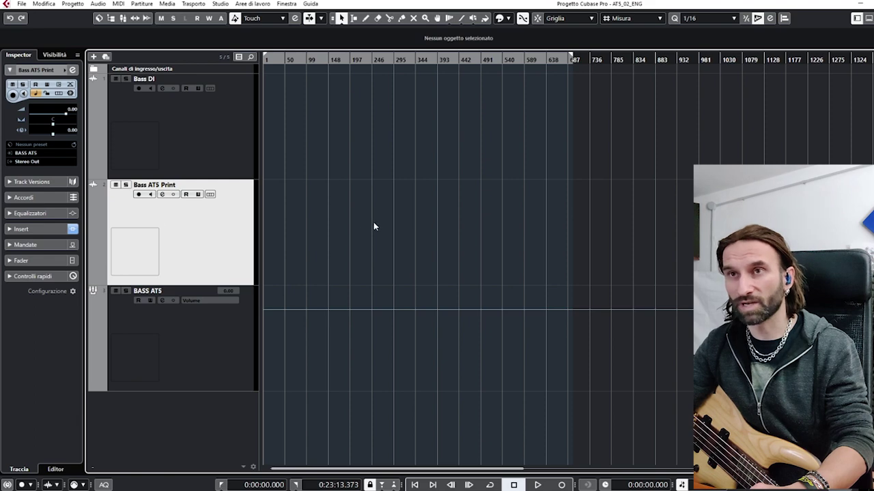
click(213, 138)
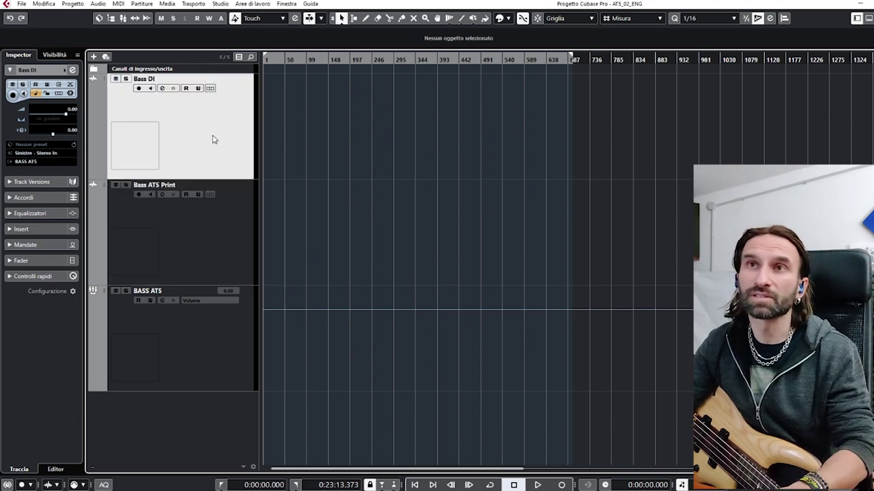
click(151, 89)
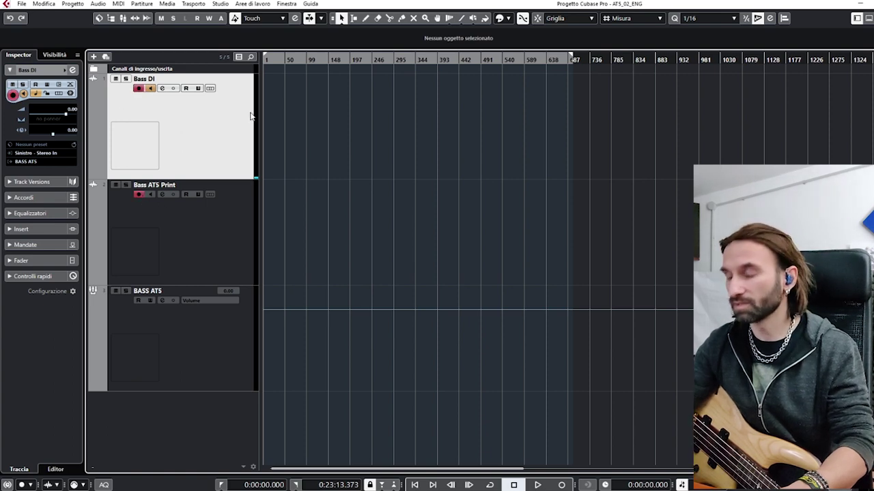
Step: Start recording Bass DI and Bass AT5 Print, zooming the timeline in and out
key(KP_Multiply)
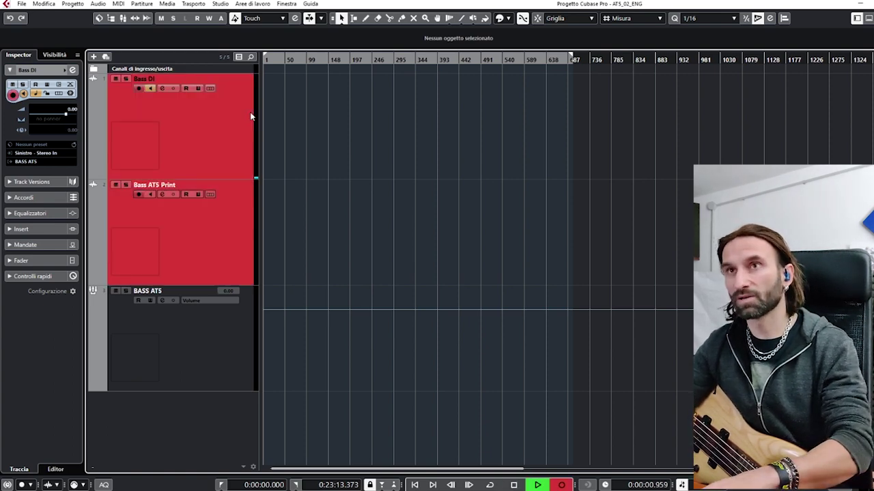
key(h)
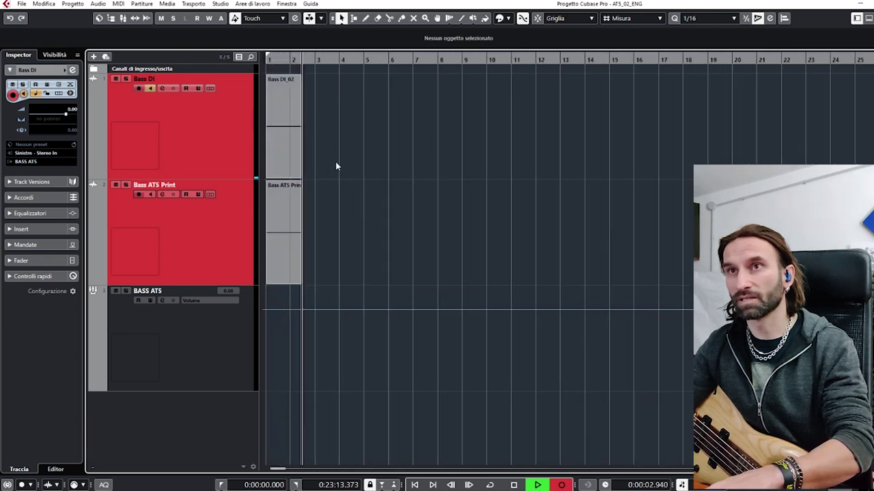
key(g)
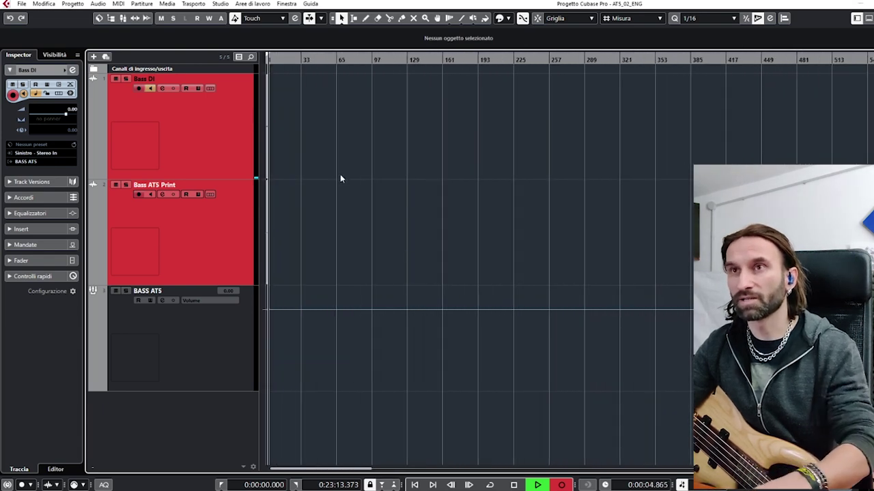
key(F3)
Step: Bring AmpliTube 5 over the project and audition the Brit 8000 by toggling its power
click(248, 94)
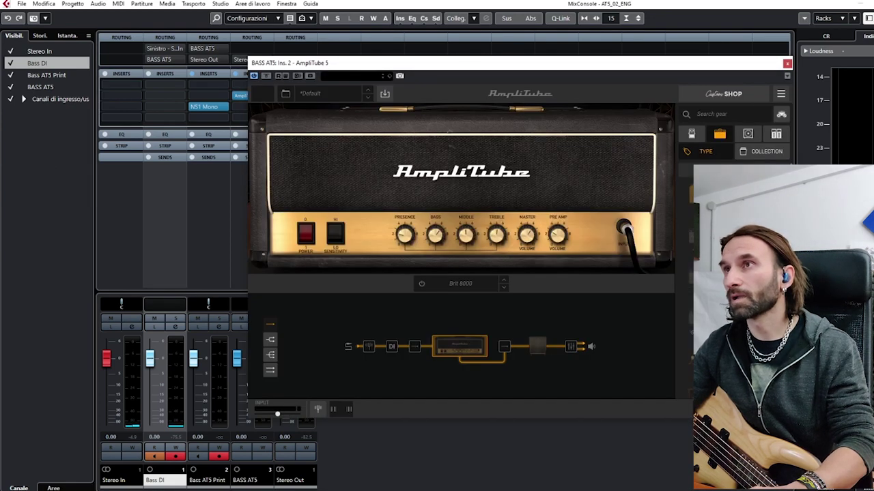
key(F3)
drag(546, 62, 393, 60)
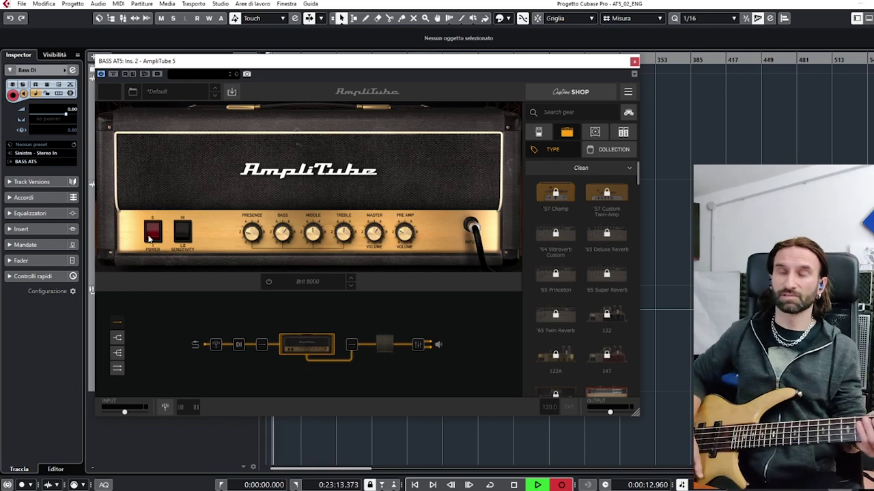
click(152, 233)
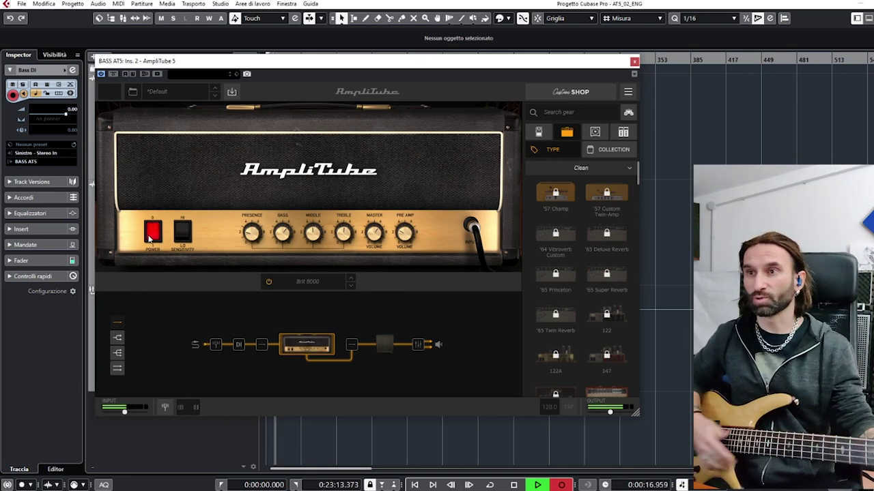
click(151, 233)
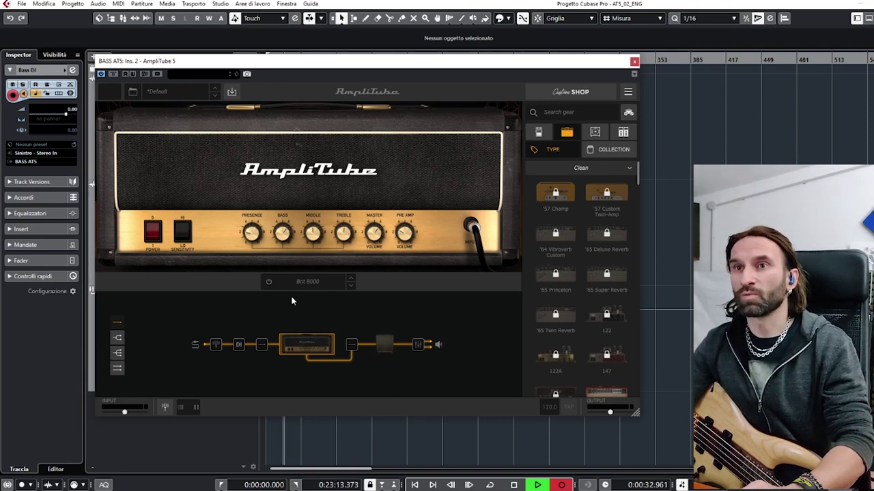
Step: Inspect the cabinet, return to the Brit 8000 head, and list gear by brand collection
click(380, 345)
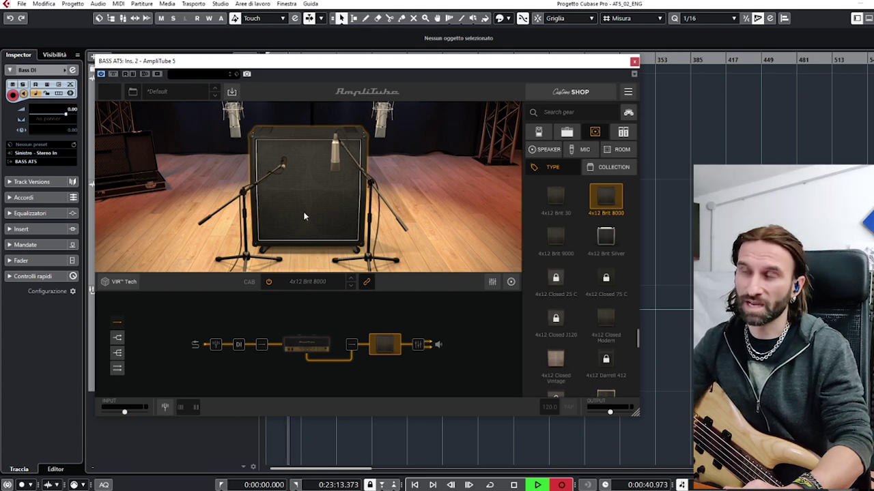
click(317, 348)
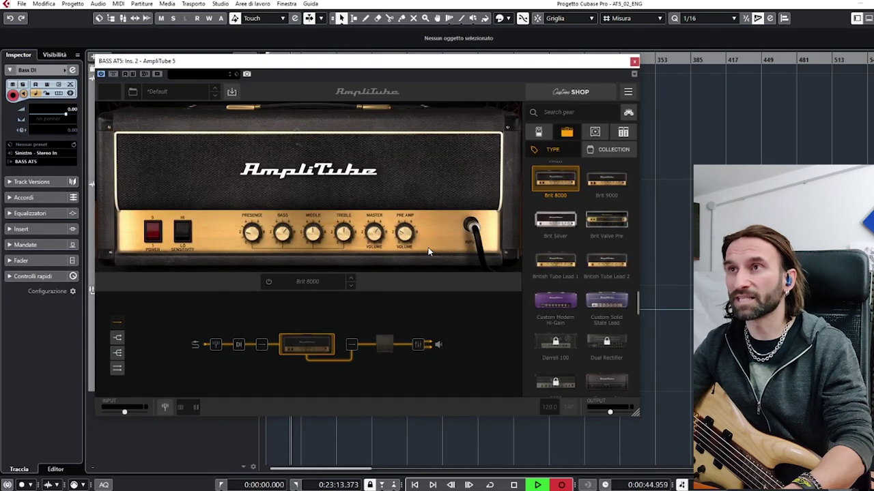
click(590, 150)
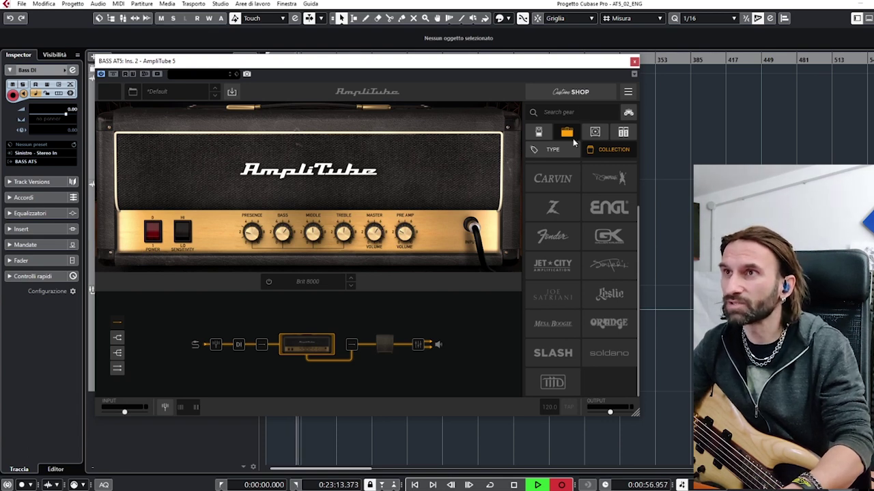
Step: Browse amps by type, load the 360Bass Preamp from Bass, and view its 1x18 Horn Bass cab
click(551, 152)
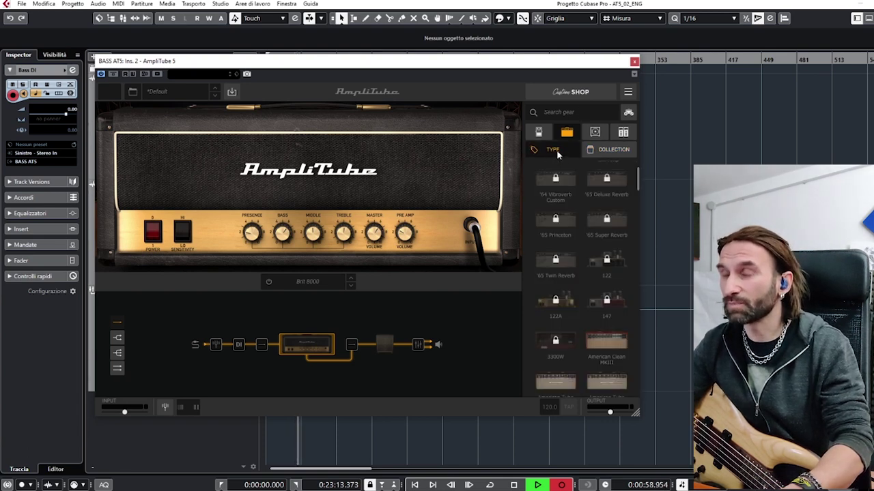
scroll(571, 214, up, 3)
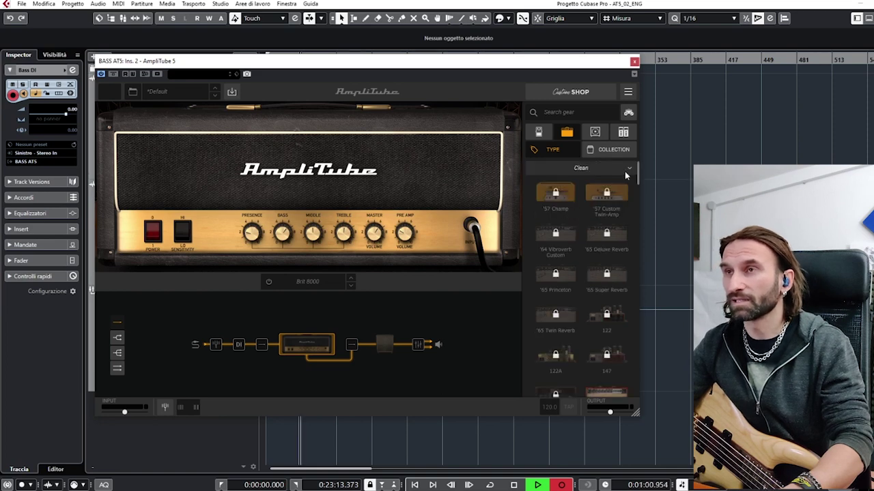
click(627, 170)
click(630, 185)
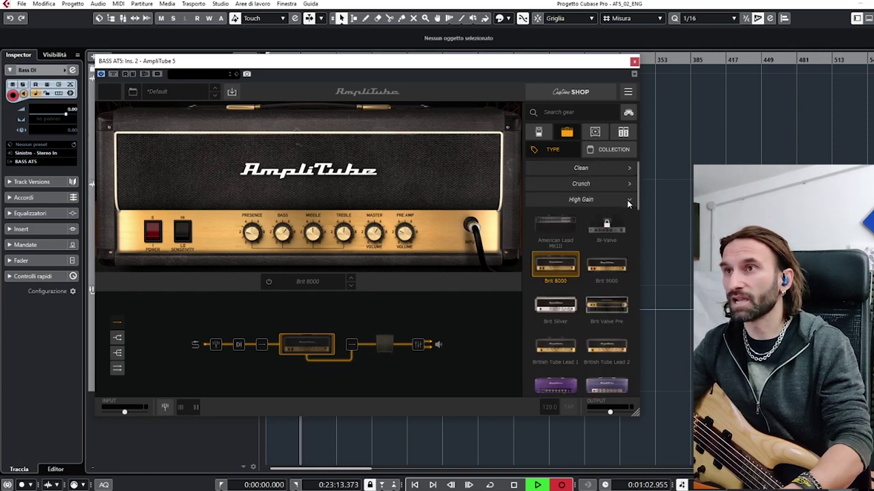
click(628, 202)
click(627, 215)
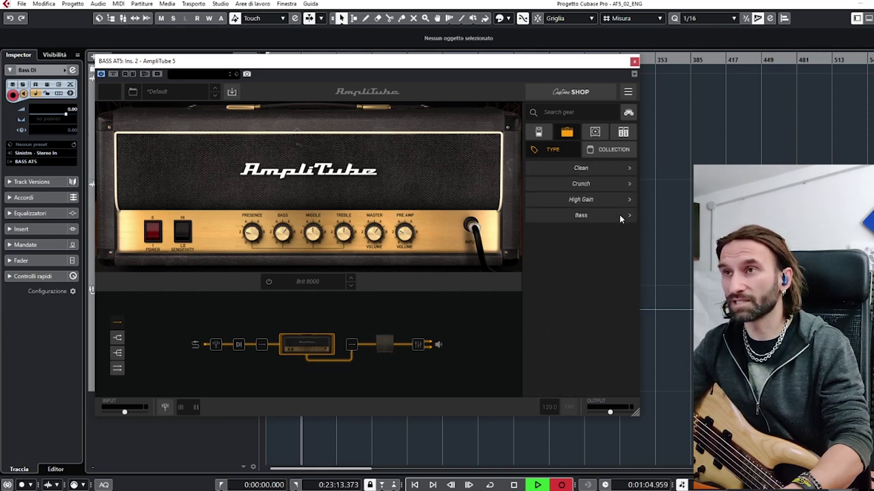
click(621, 215)
click(560, 238)
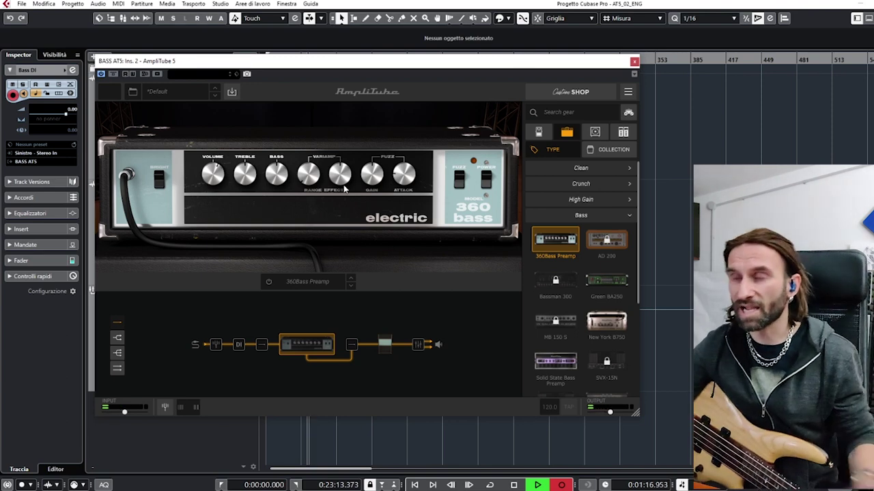
click(384, 344)
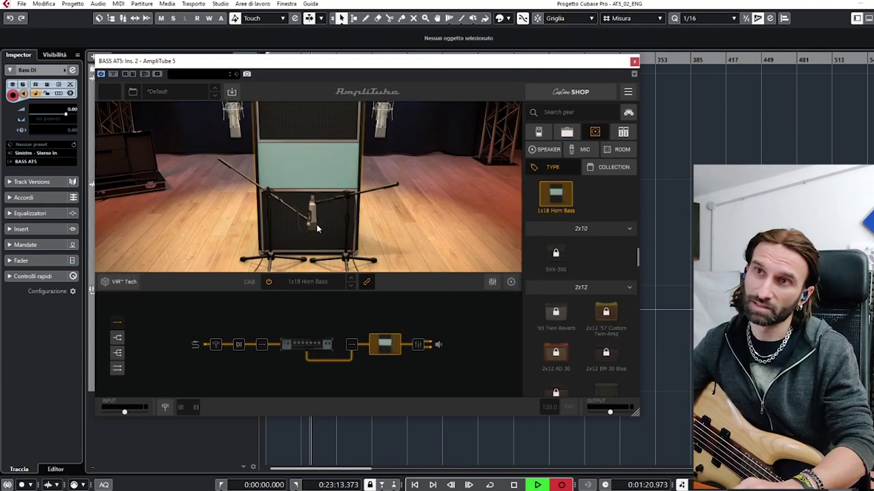
Step: Drag the New York B750 head into the amp slot in place of the 360Bass Preamp
click(315, 344)
drag(572, 302, 305, 354)
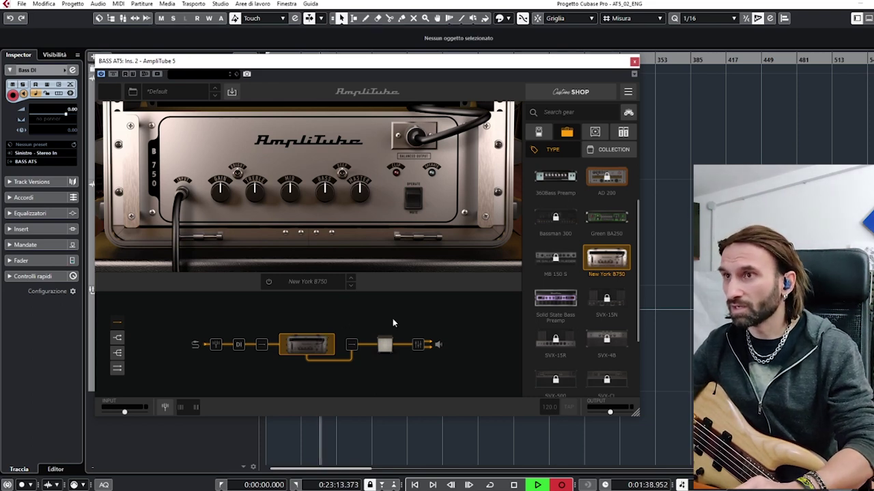
scroll(571, 315, down, 3)
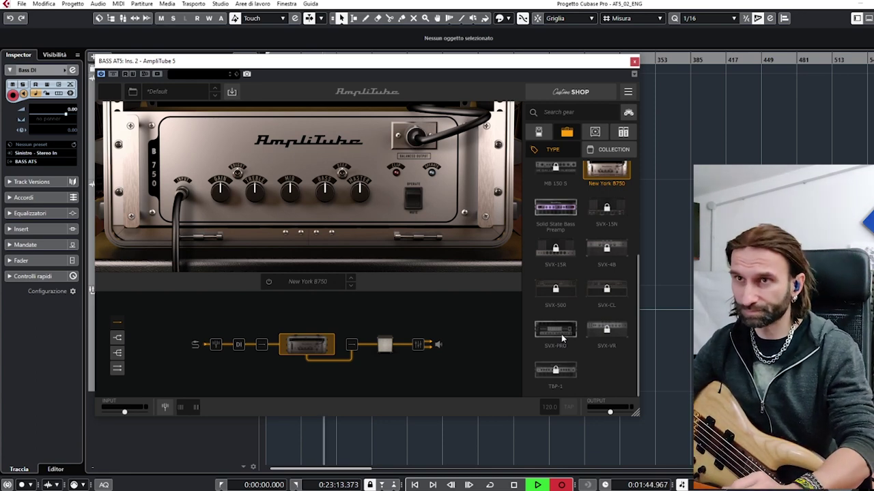
Step: Switch the UltraTuner on to check the bass strings, then switch it off
click(216, 345)
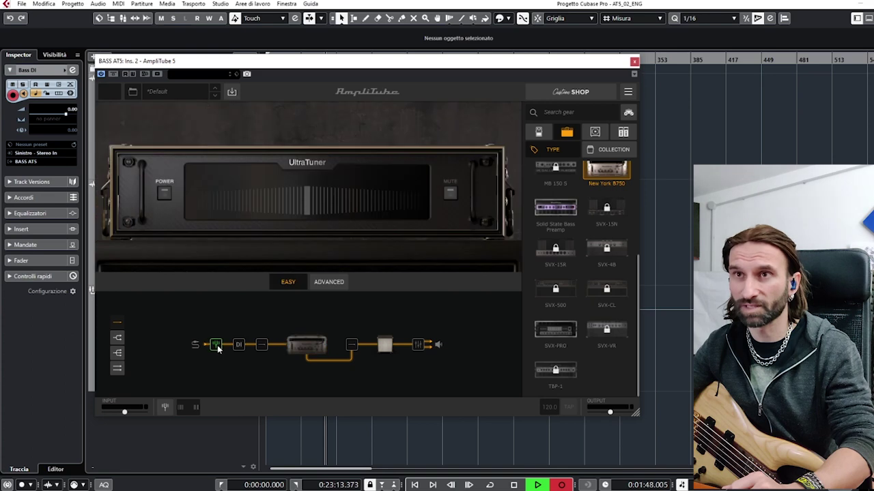
click(164, 193)
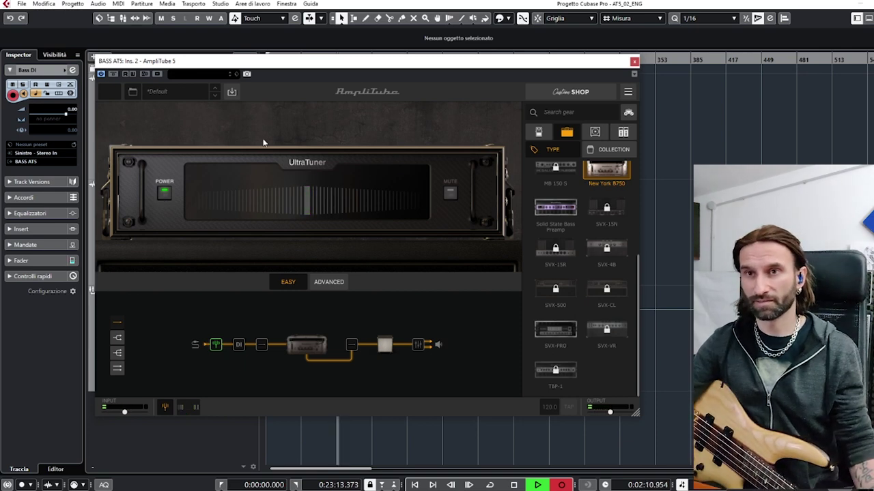
click(164, 194)
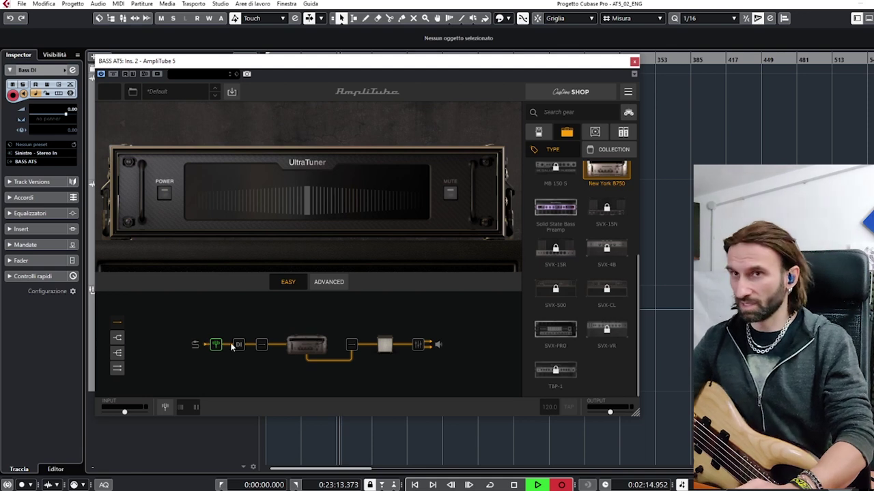
Step: Load the SVX-PRO head, toggle Limit Defeat, set an EQ band to 0.8 dB, power on, gain ~5.7
click(311, 345)
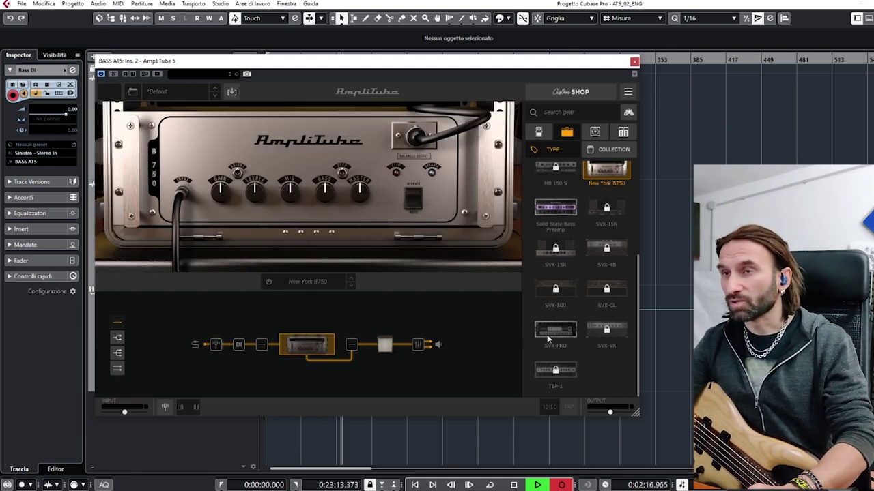
click(546, 334)
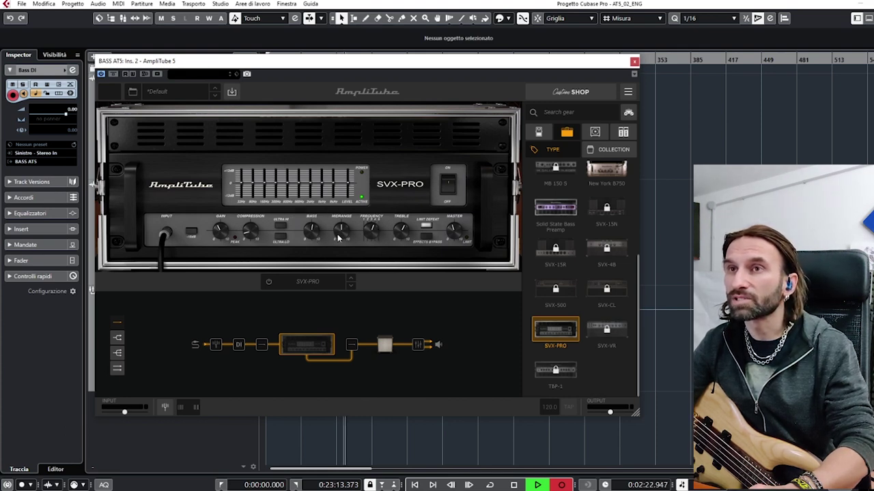
click(424, 228)
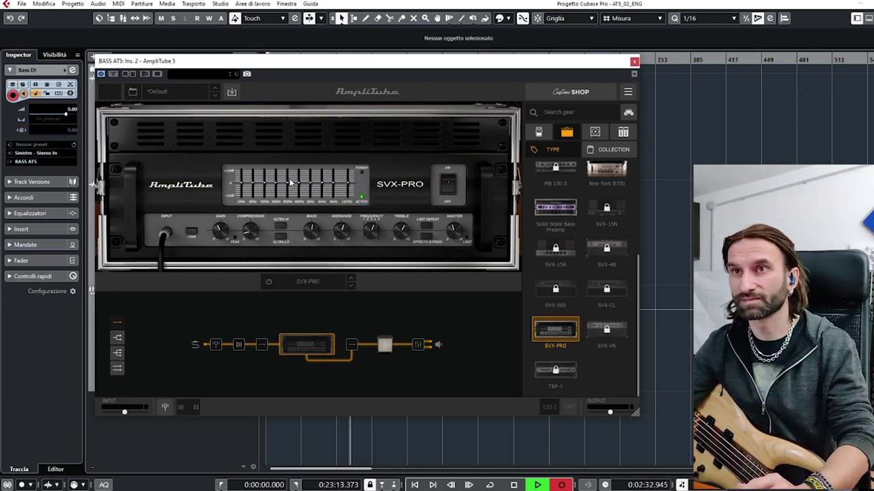
drag(290, 183, 288, 185)
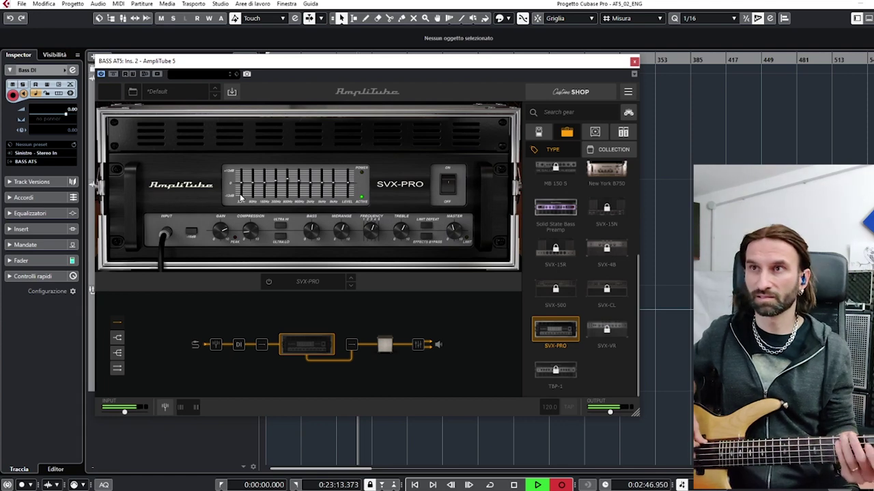
click(447, 184)
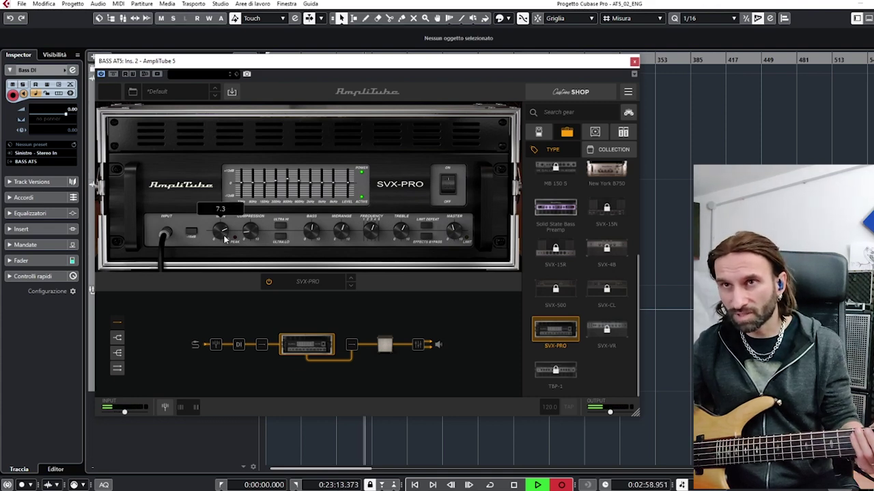
mouse_move(219, 231)
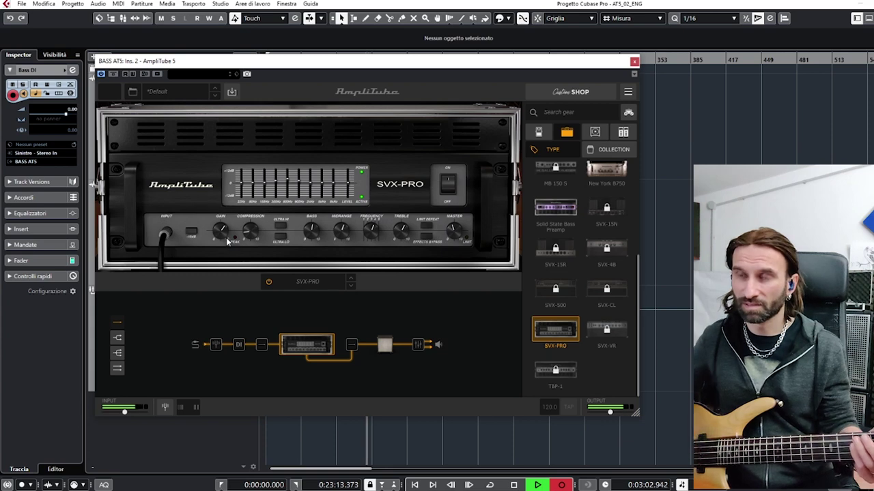
scroll(225, 240, down, 1)
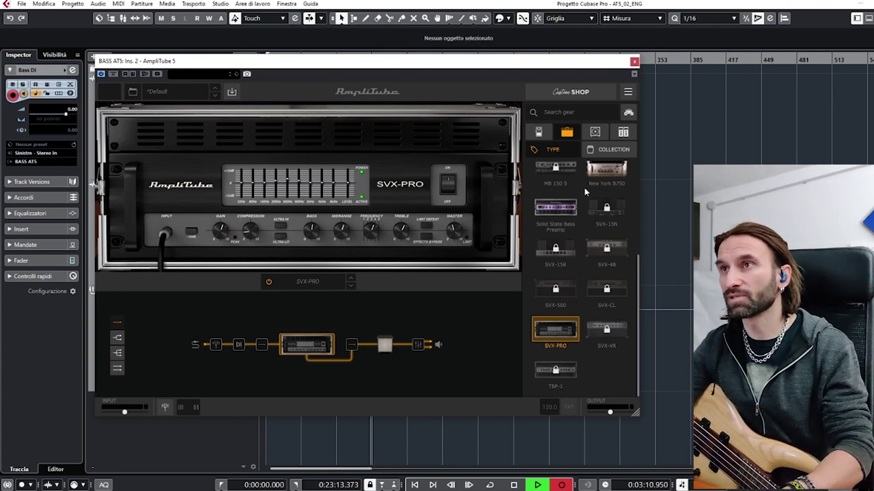
Step: Cycle through the stomp, amp, cab and rack gear categories, settling on cabinets
click(539, 132)
click(565, 134)
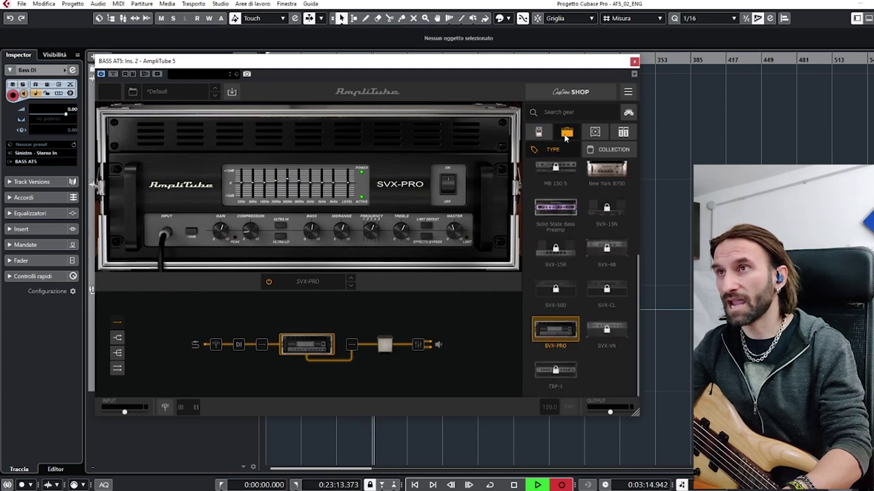
click(594, 132)
click(621, 133)
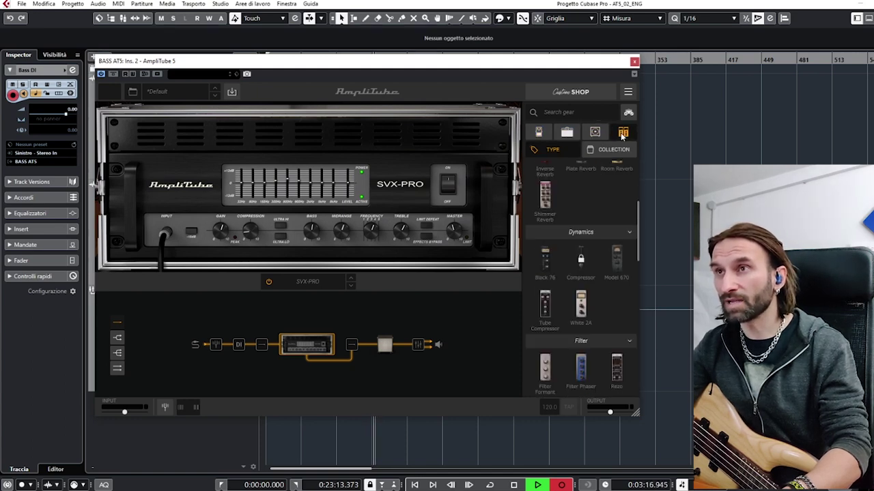
click(597, 134)
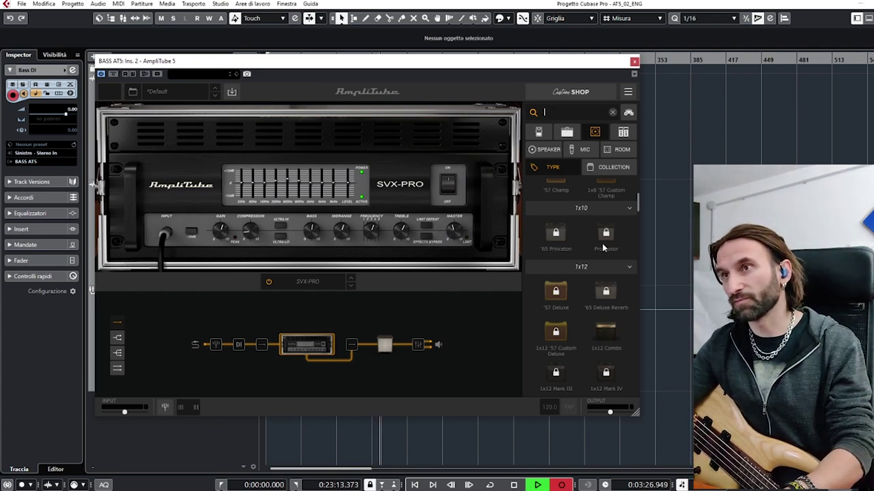
Step: Search cabinets for 'bass' and pick the 1x15 Bass Vintage, then the 1x18 Horn Bass
scroll(603, 243, up, 1)
scroll(603, 232, up, 1)
scroll(603, 219, up, 1)
scroll(603, 205, up, 1)
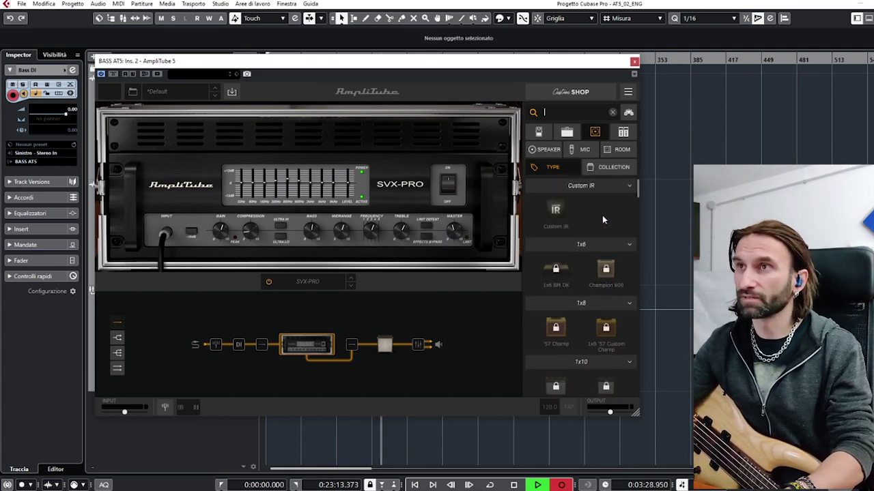
text(bass)
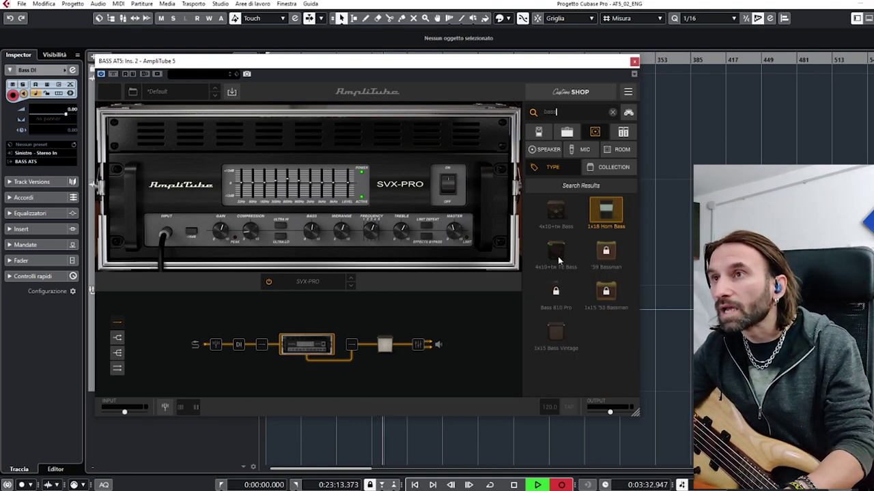
click(557, 342)
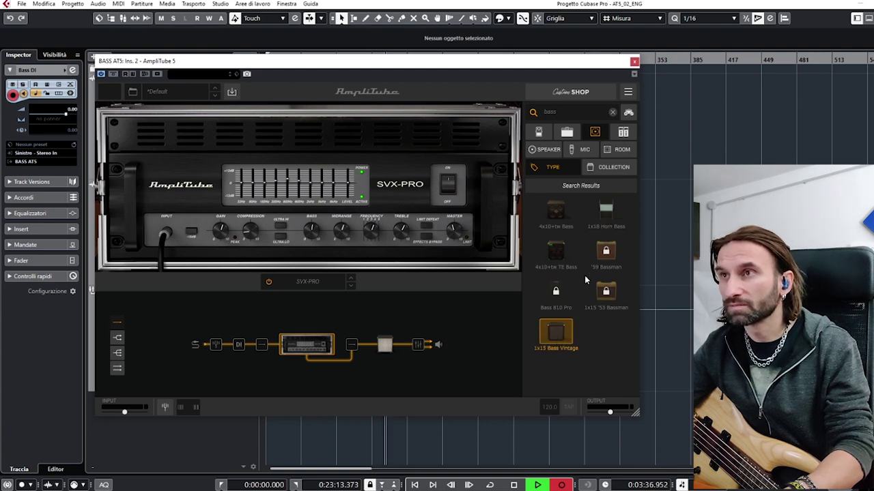
click(607, 208)
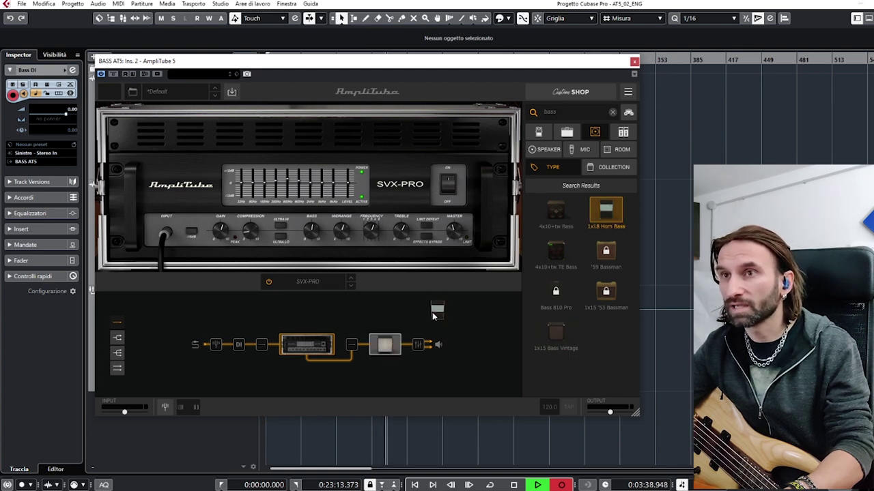
Step: Audition the 4x10+tw Bass cab, then drag the 4x10+tw TE Bass into the cab slot
click(384, 345)
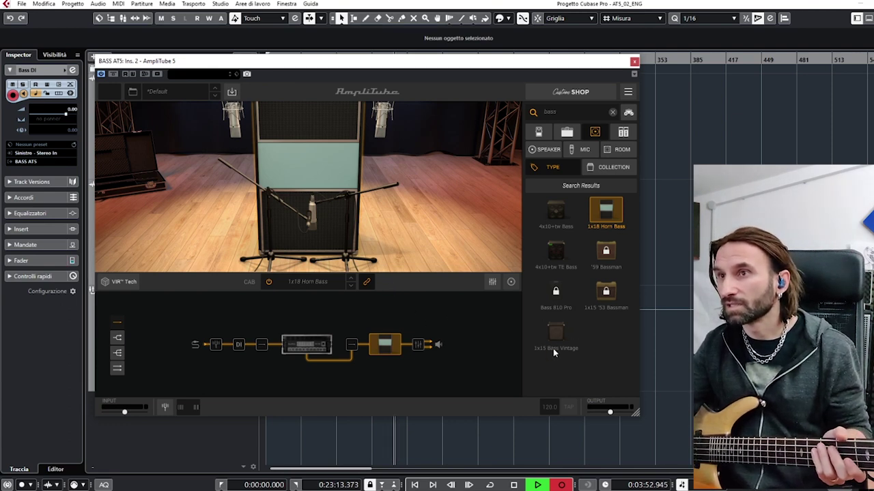
click(556, 211)
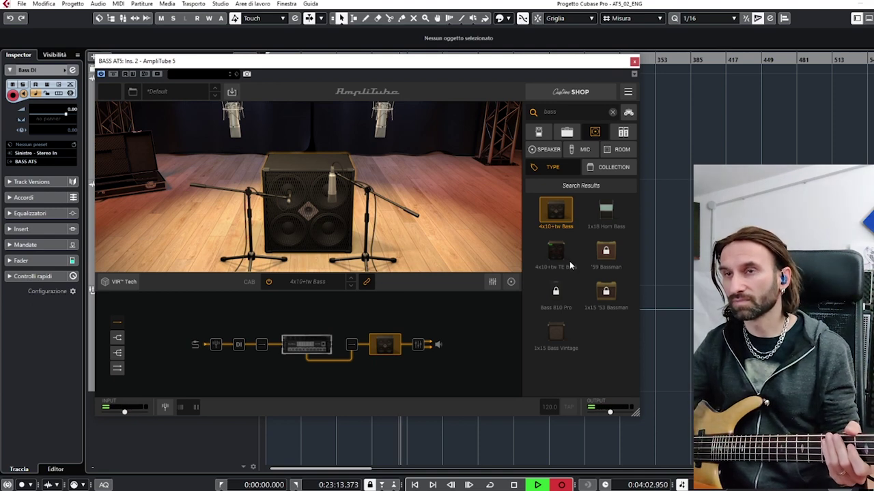
drag(568, 263, 454, 326)
drag(391, 353, 392, 351)
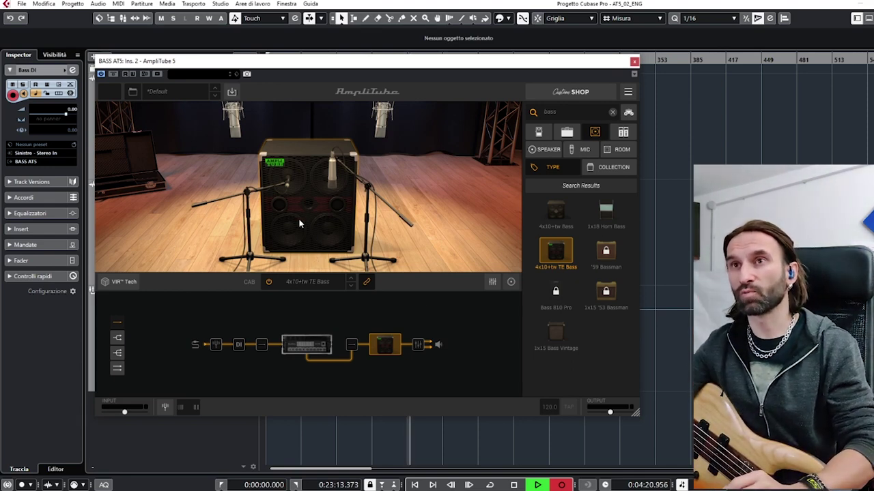
Step: Check the Dynamic 57 and Condenser 87 mics, then clear the 'bass' gear search
click(288, 190)
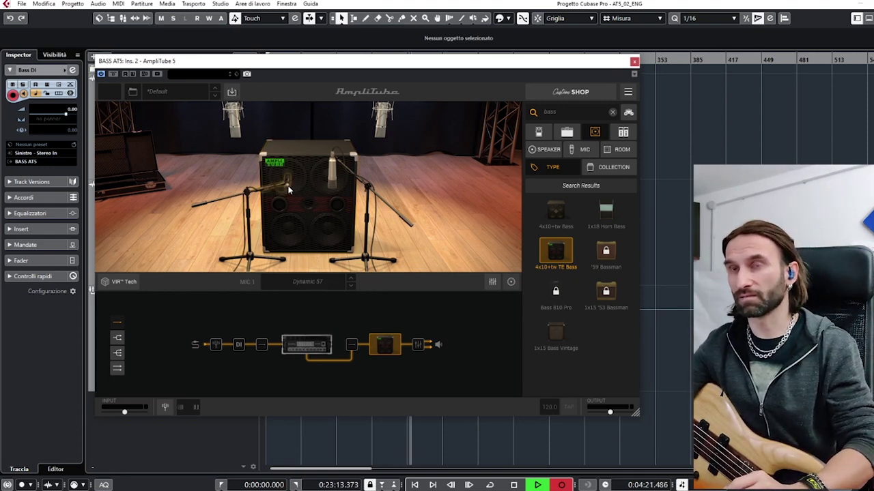
click(328, 182)
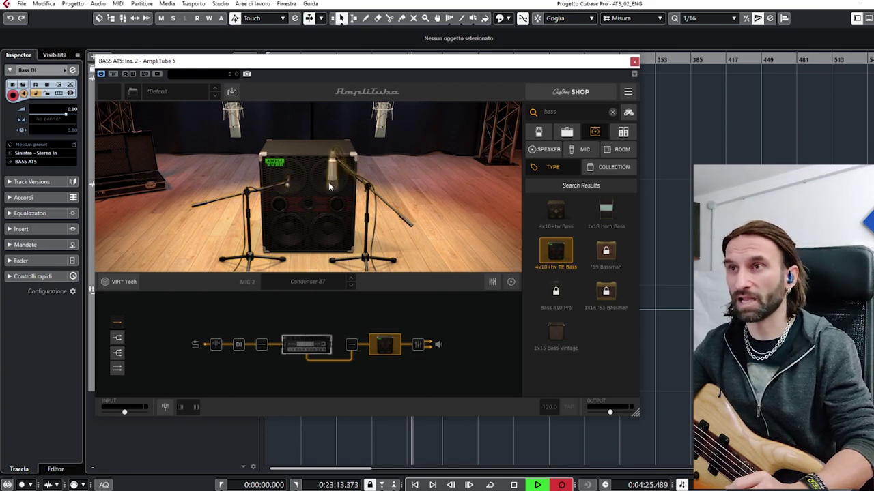
click(286, 190)
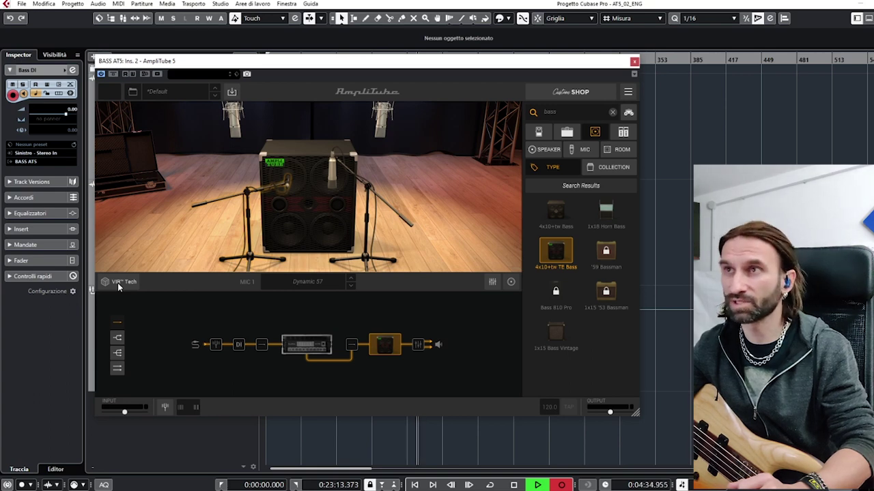
click(612, 112)
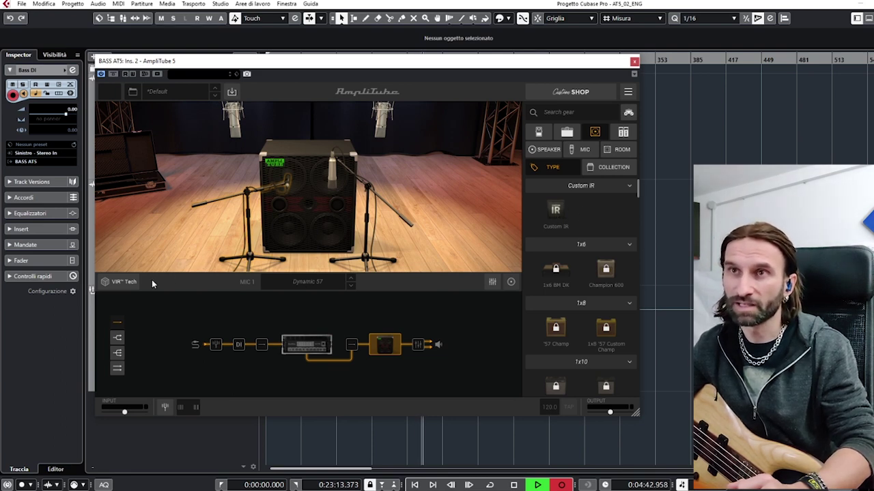
Step: Move the Dynamic 57 across the speaker cone and lower the left mic stand
click(122, 282)
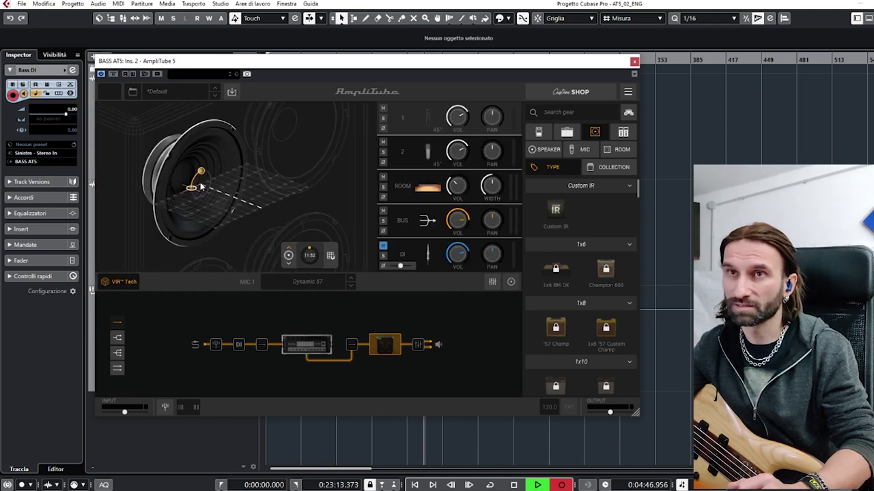
mouse_move(202, 185)
mouse_down()
mouse_move(213, 194)
mouse_move(201, 185)
mouse_up()
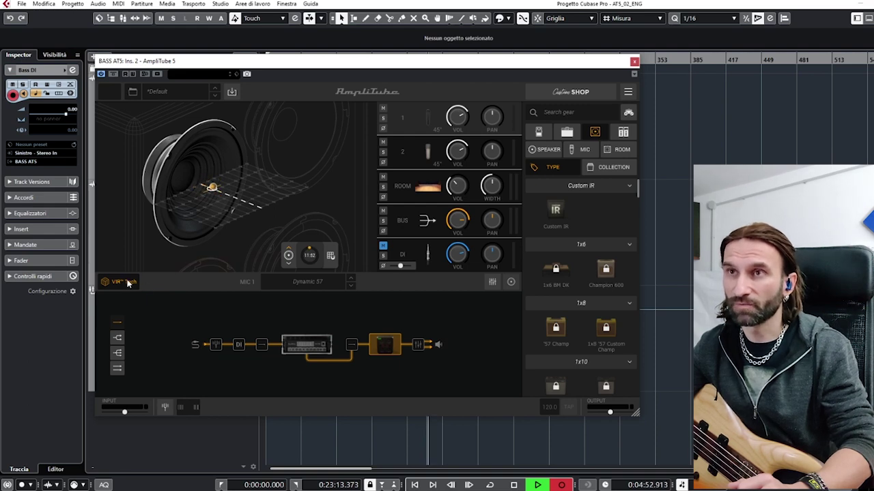
click(487, 283)
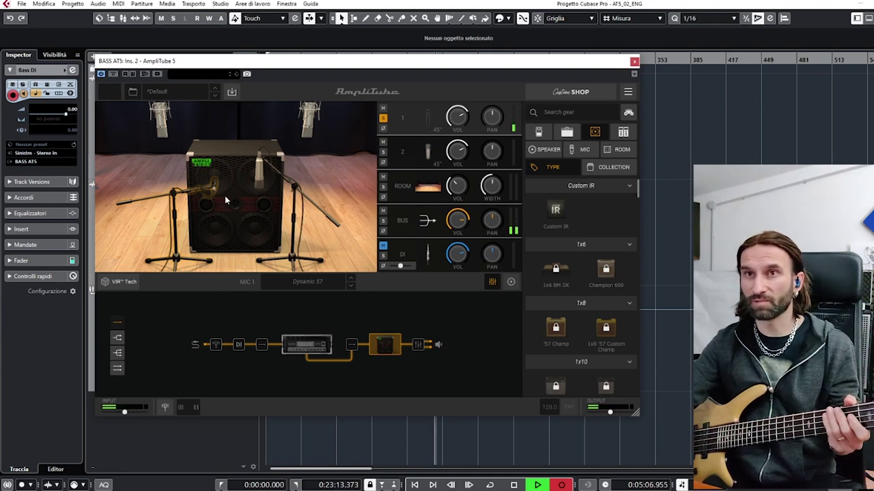
drag(180, 253, 175, 265)
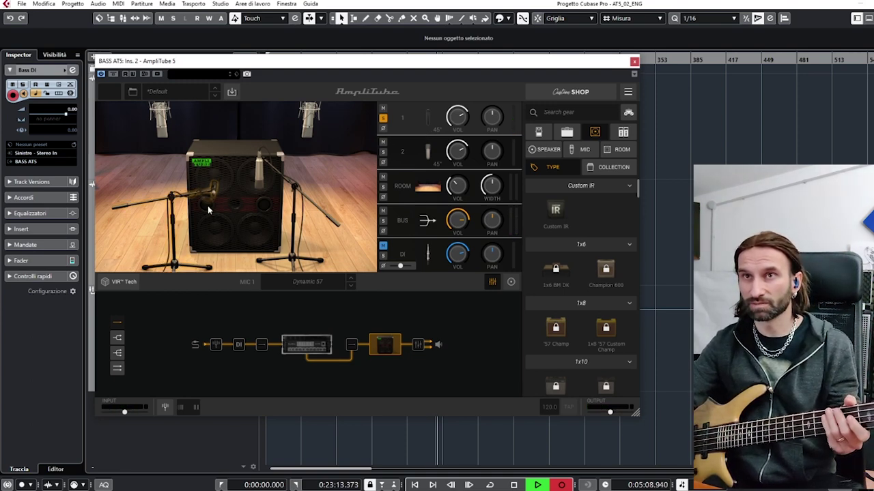
click(210, 206)
Step: Re-aim the Dynamic 57 from the lower to the upper-left speaker after dismissing the speaker-unavailable warning
mouse_move(218, 194)
mouse_down()
mouse_move(214, 251)
mouse_move(214, 238)
mouse_up()
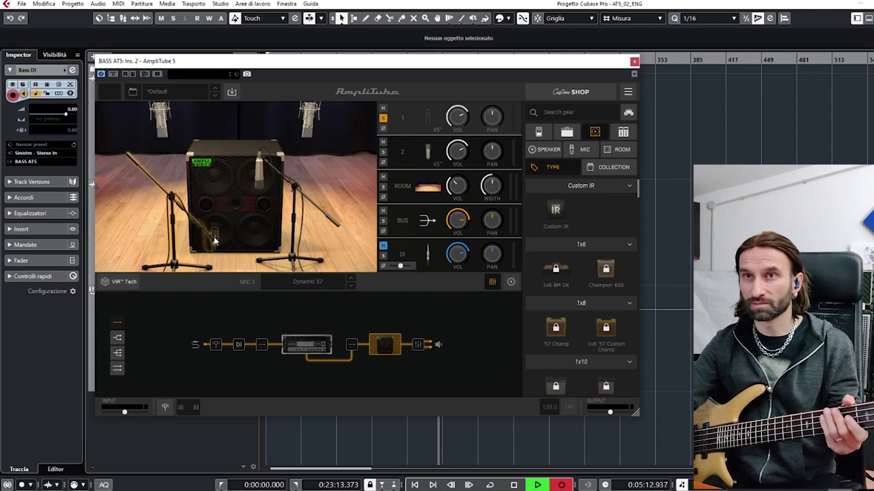
click(510, 282)
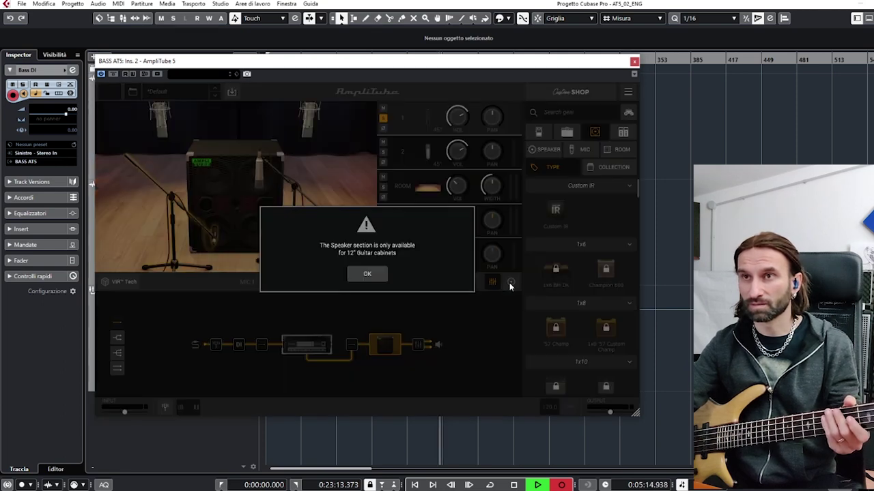
click(366, 276)
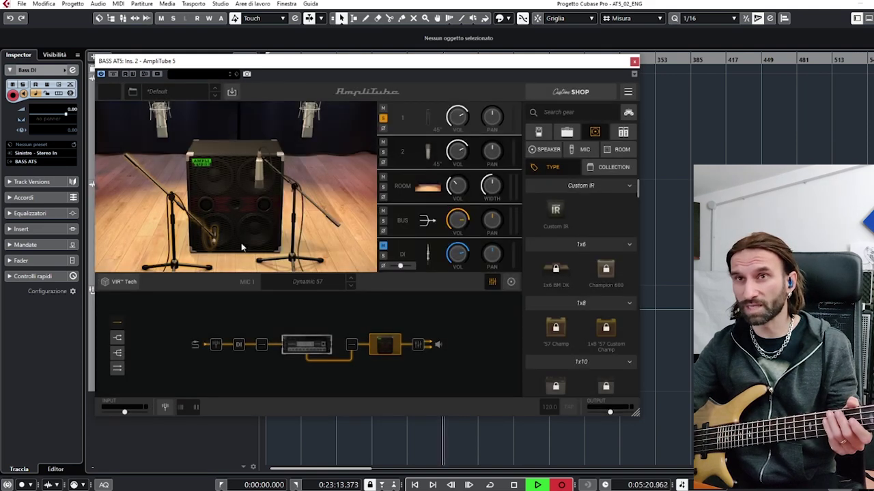
mouse_move(214, 241)
mouse_down()
mouse_move(208, 220)
mouse_move(201, 227)
mouse_up()
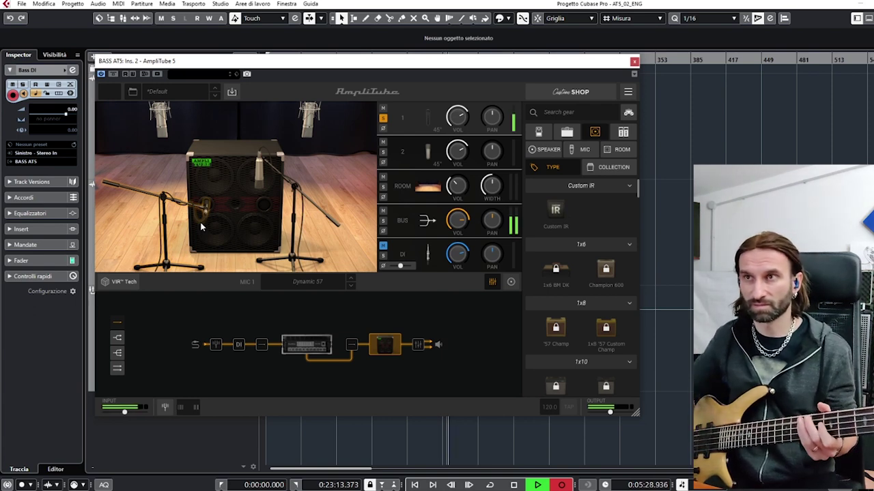
drag(206, 211, 215, 186)
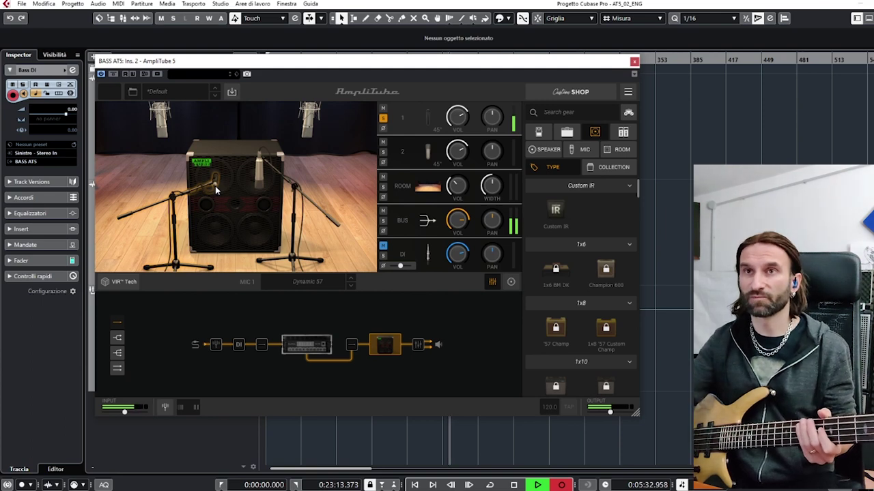
drag(174, 267, 183, 247)
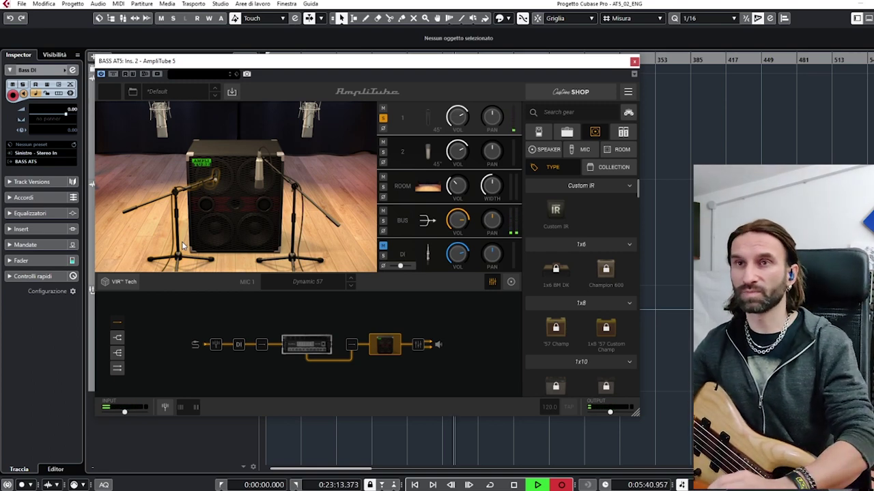
Step: Move the Dynamic 57 to a new spot on the speaker cone
click(118, 285)
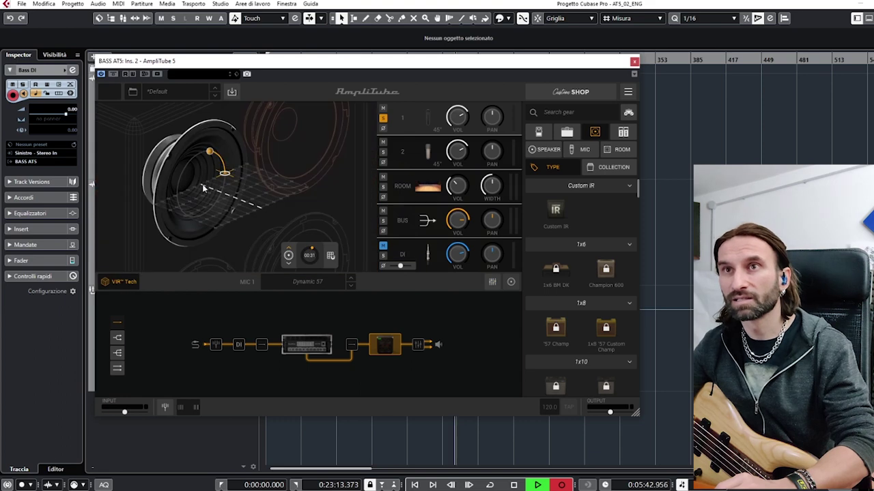
drag(226, 164, 226, 194)
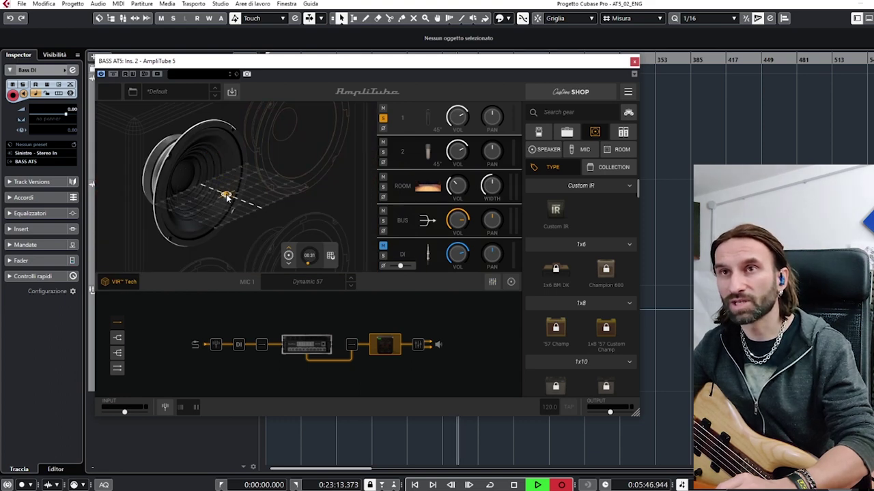
click(128, 282)
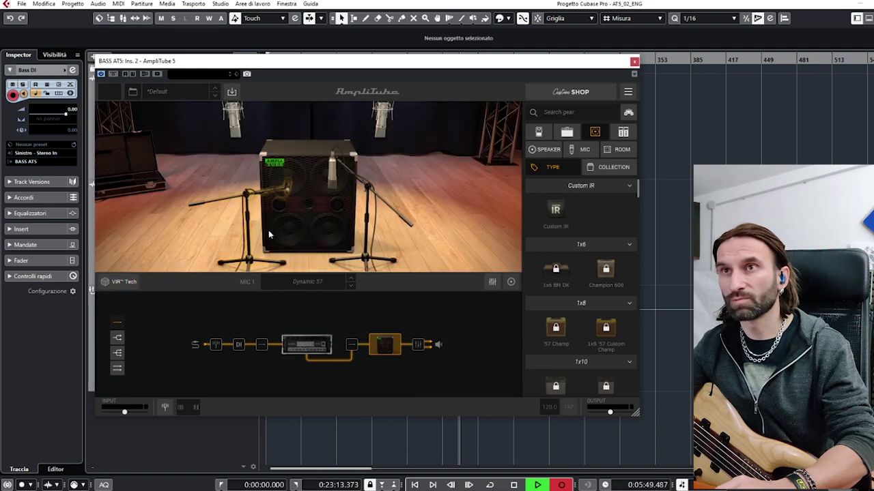
Step: Select the Condenser 87 as mic 2 and solo it in the mixer
click(333, 184)
click(490, 281)
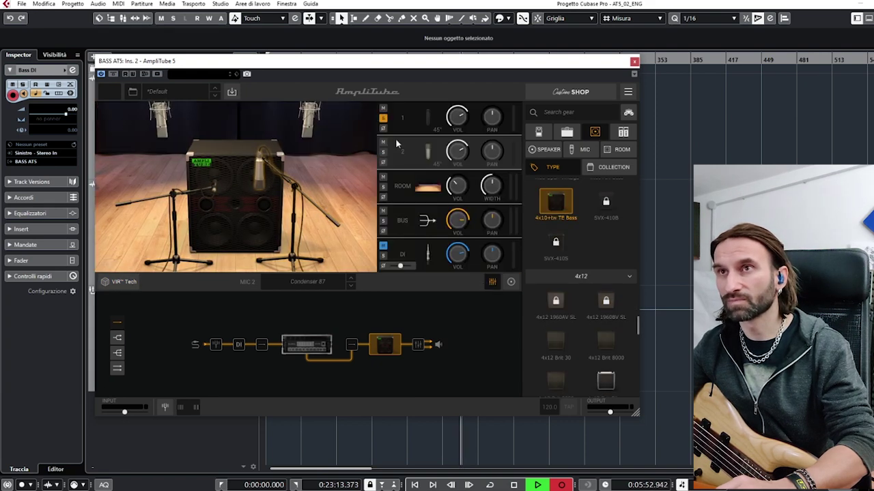
click(383, 152)
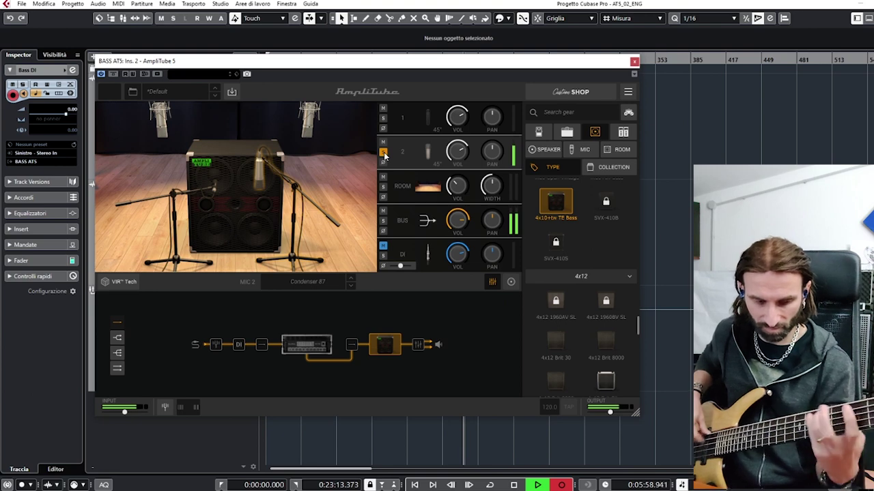
Step: Search microphones for 'ribb' and put the Ribbon 121 in the mic 2 slot
click(583, 149)
click(572, 114)
text(ribb)
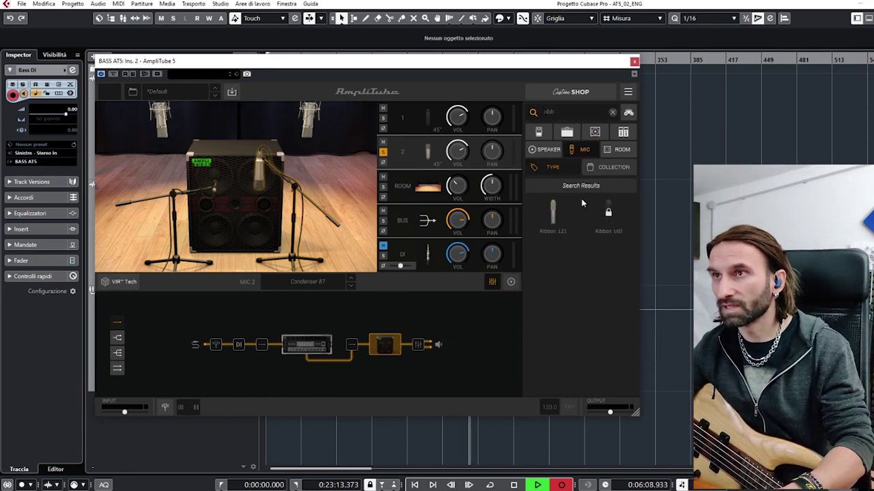
mouse_move(553, 213)
mouse_down()
mouse_move(418, 223)
mouse_move(268, 179)
mouse_up()
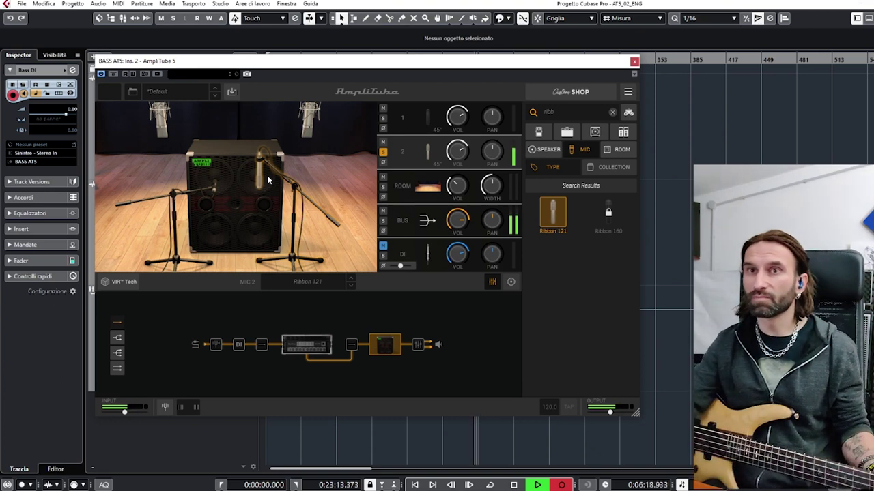
Step: Move the Ribbon 121 on the cone and compare it with the Dynamic 57's placement
click(118, 283)
drag(232, 179, 232, 194)
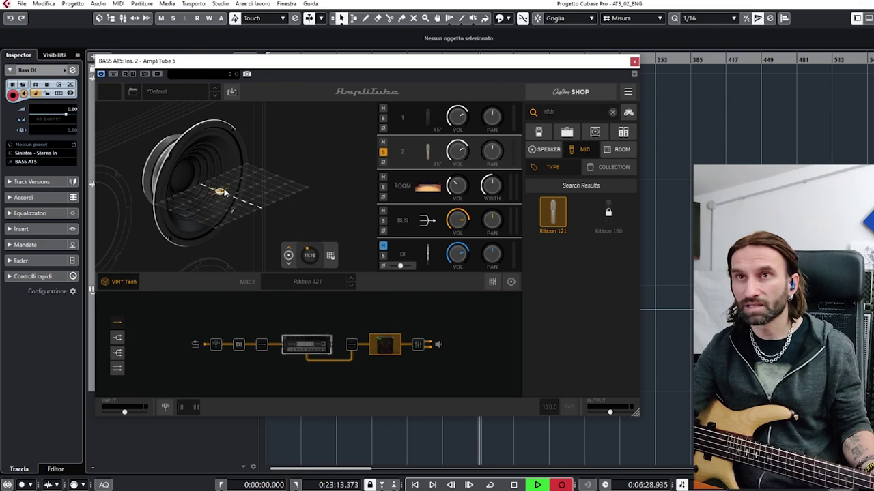
click(127, 282)
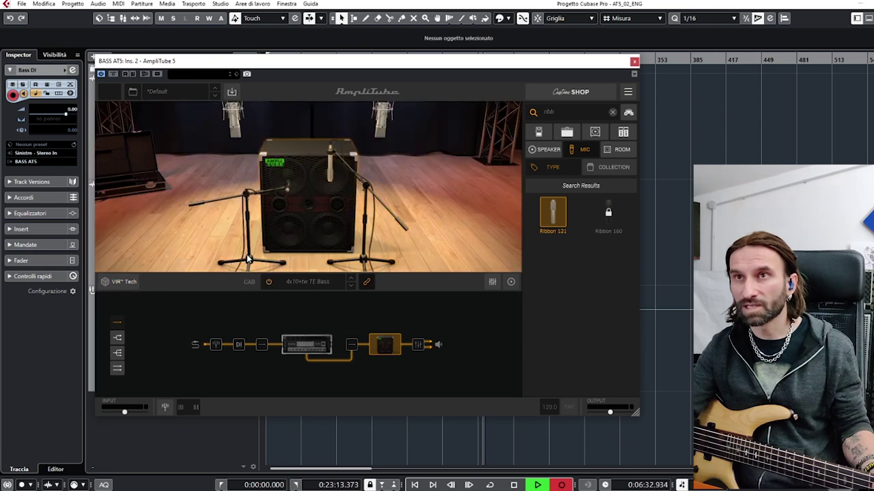
click(285, 191)
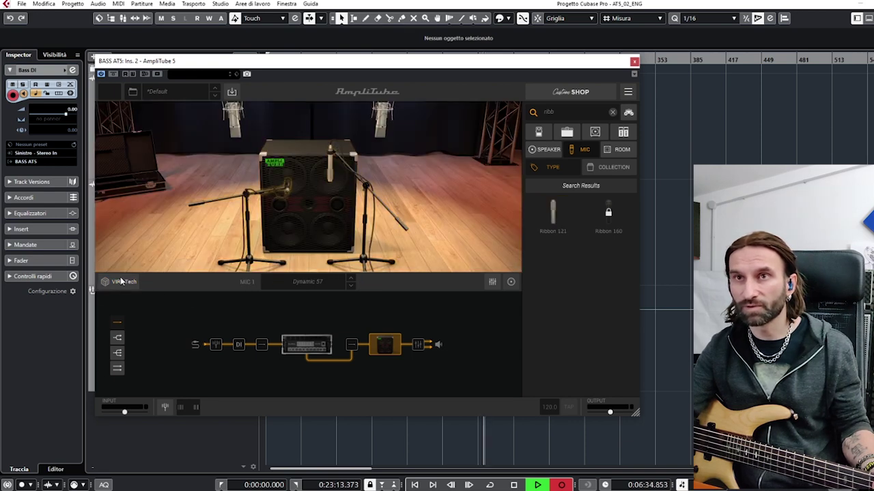
click(120, 282)
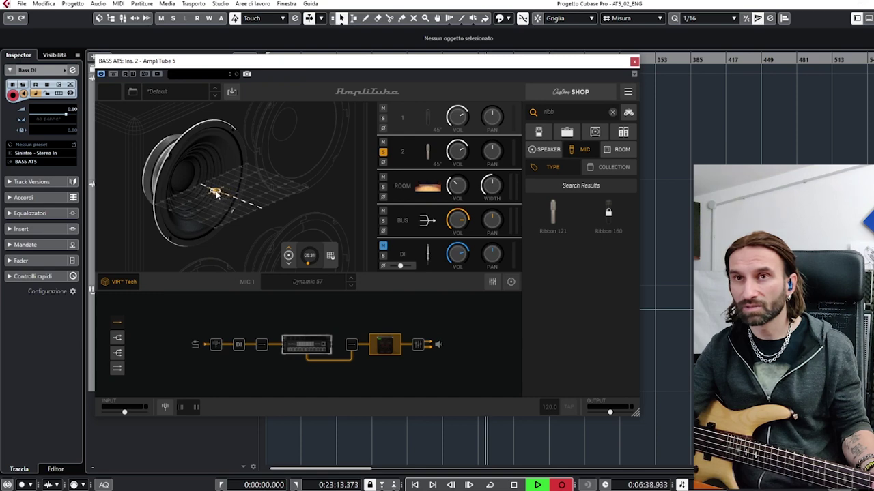
click(124, 282)
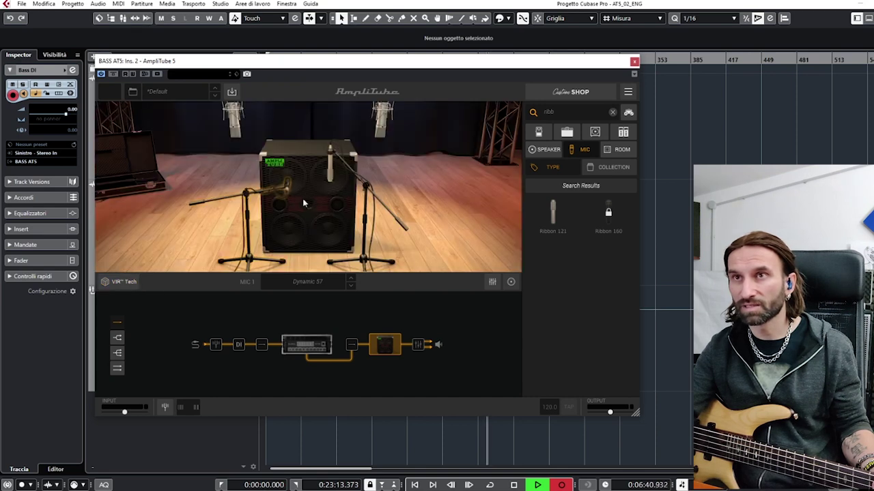
Step: Nudge the Ribbon 121 slightly across the speaker cone
click(330, 178)
click(121, 282)
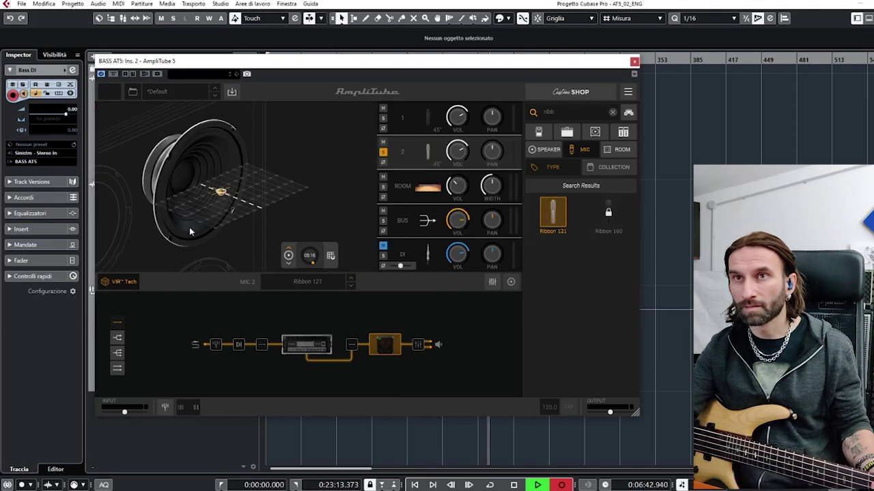
drag(223, 196, 220, 195)
click(120, 283)
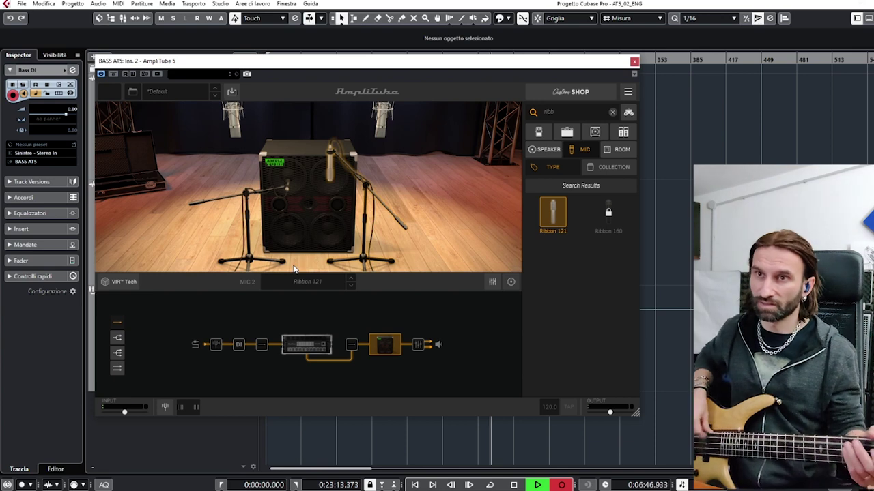
Step: In the mixer, unsolo the DI and Ribbon 121 channels and mute the room mics
click(491, 281)
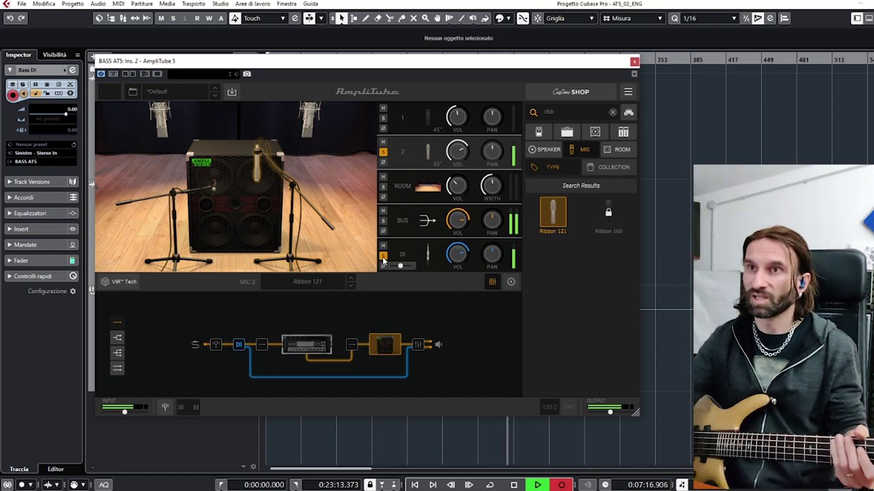
click(383, 257)
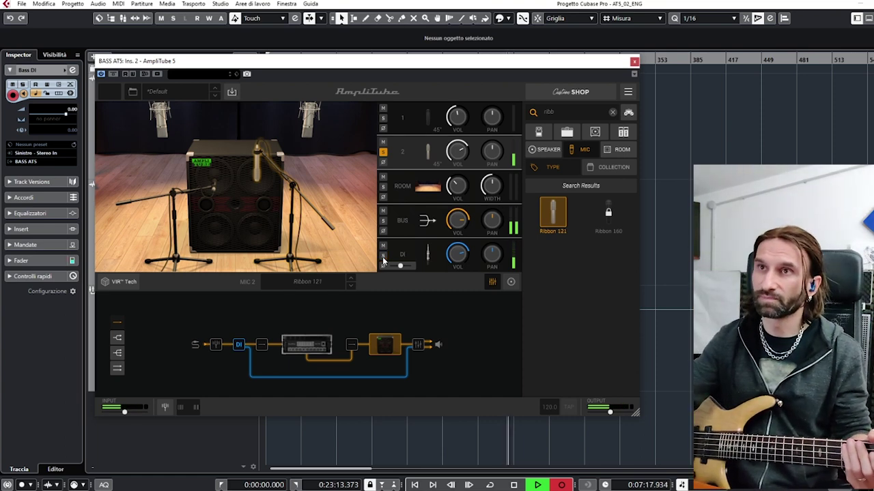
click(384, 152)
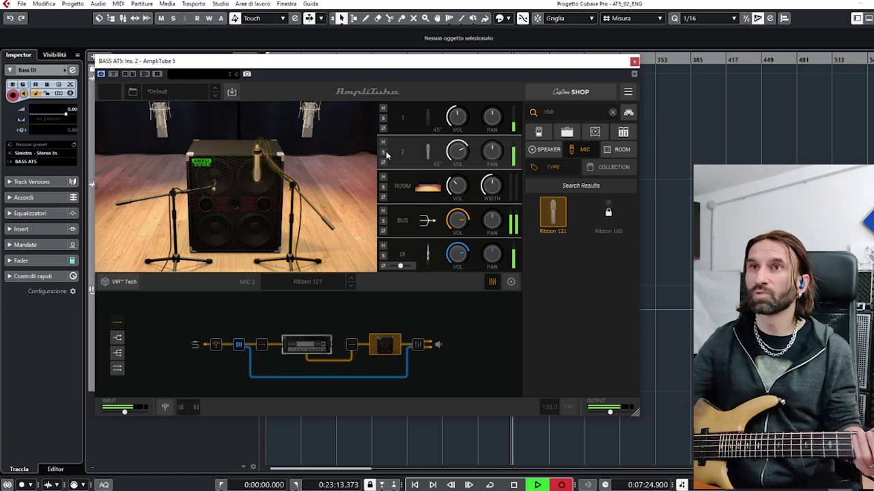
click(383, 177)
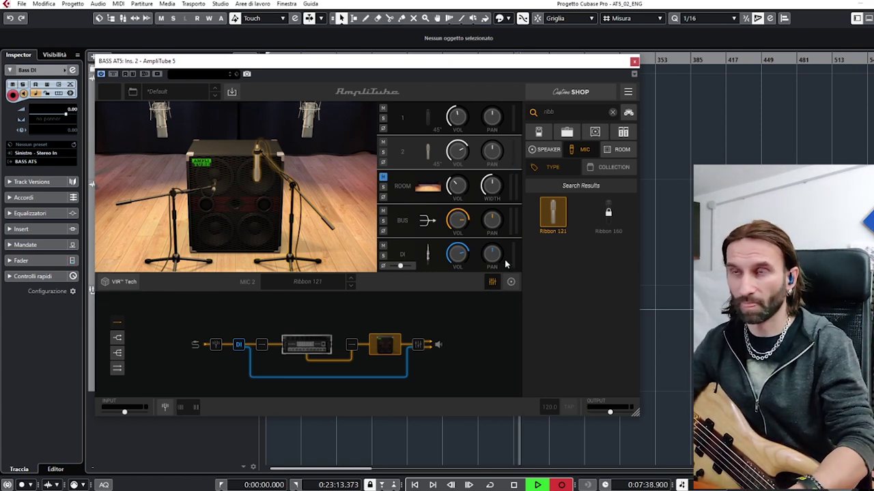
click(614, 150)
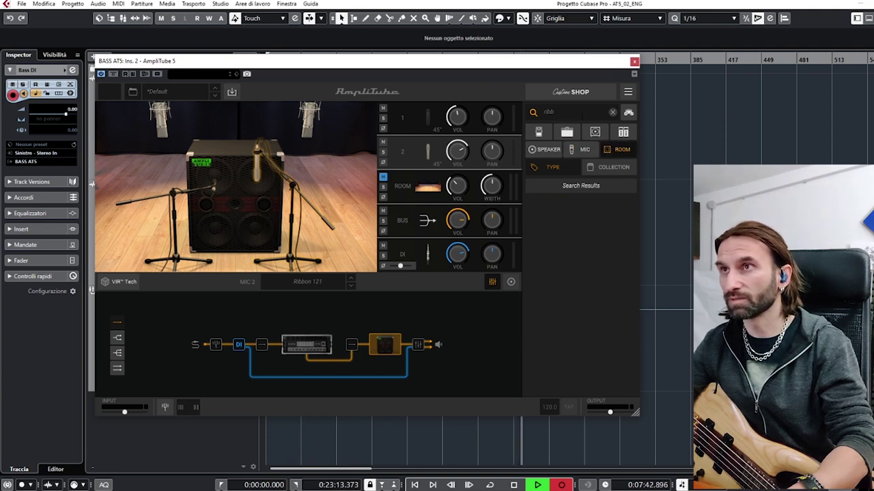
click(612, 112)
scroll(582, 261, down, 2)
scroll(582, 260, down, 1)
scroll(582, 266, up, 2)
scroll(601, 259, down, 3)
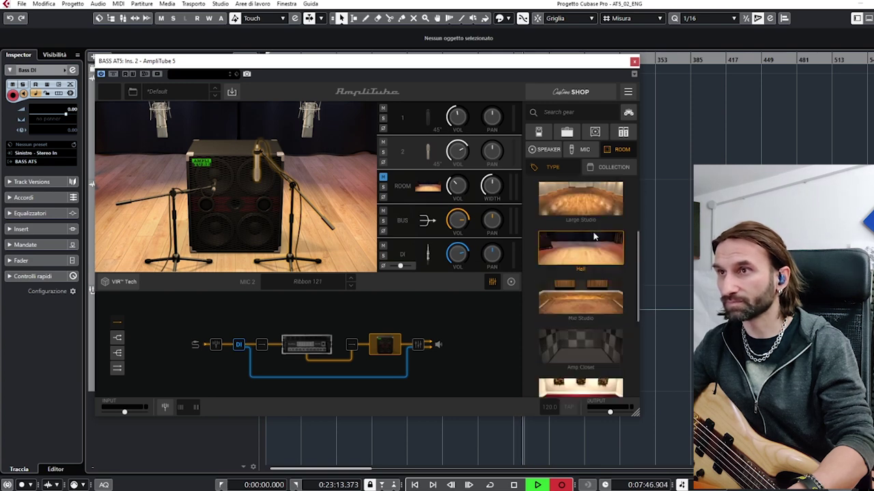
scroll(594, 273, down, 2)
scroll(591, 283, up, 3)
scroll(590, 278, up, 3)
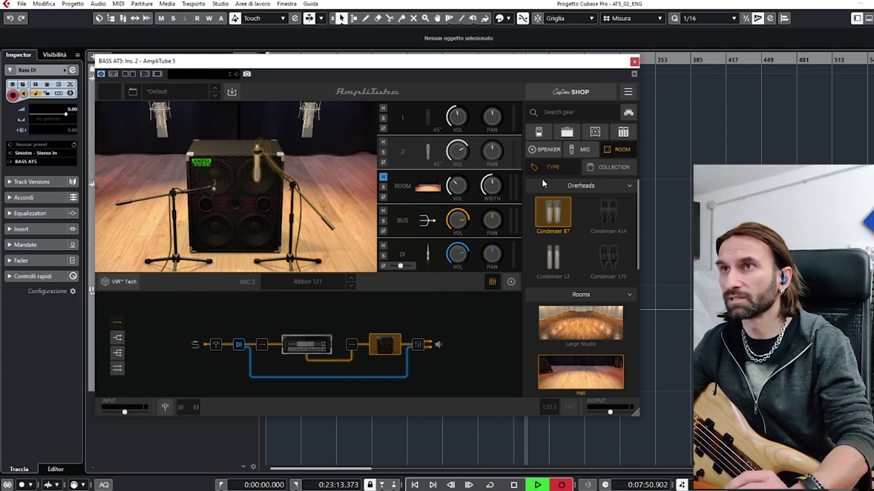
click(539, 132)
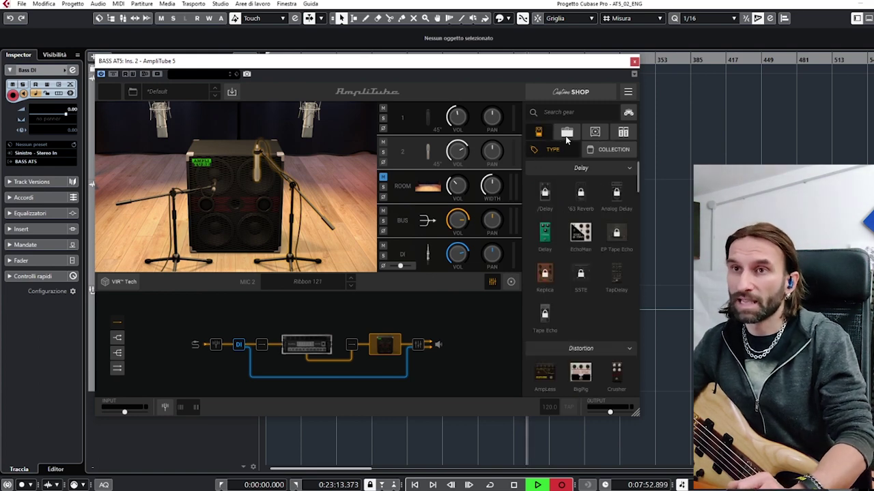
click(565, 135)
click(563, 112)
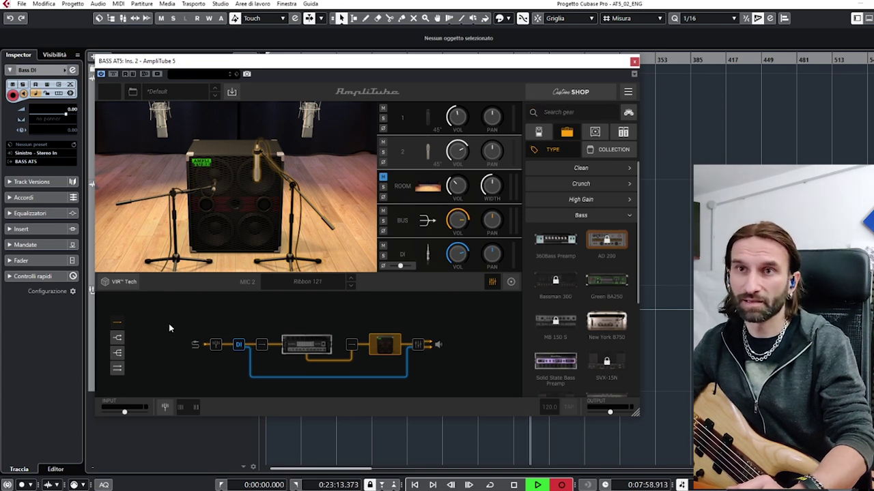
click(120, 350)
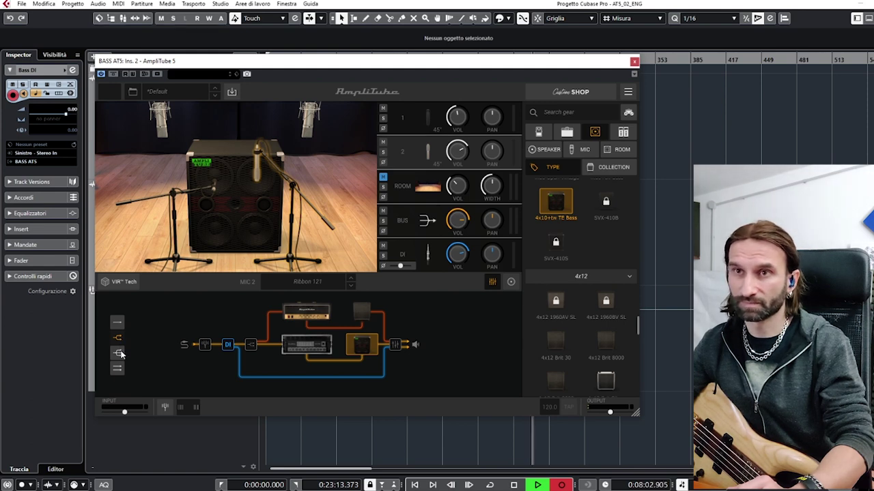
click(121, 353)
click(120, 369)
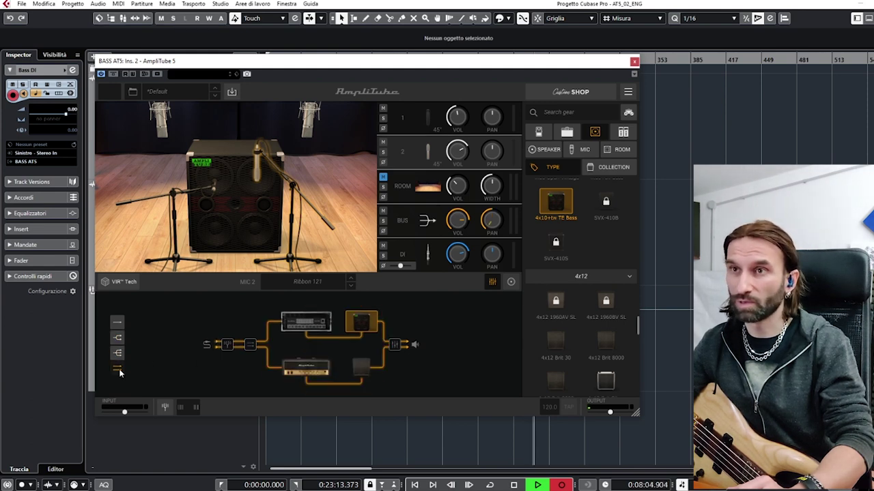
click(120, 326)
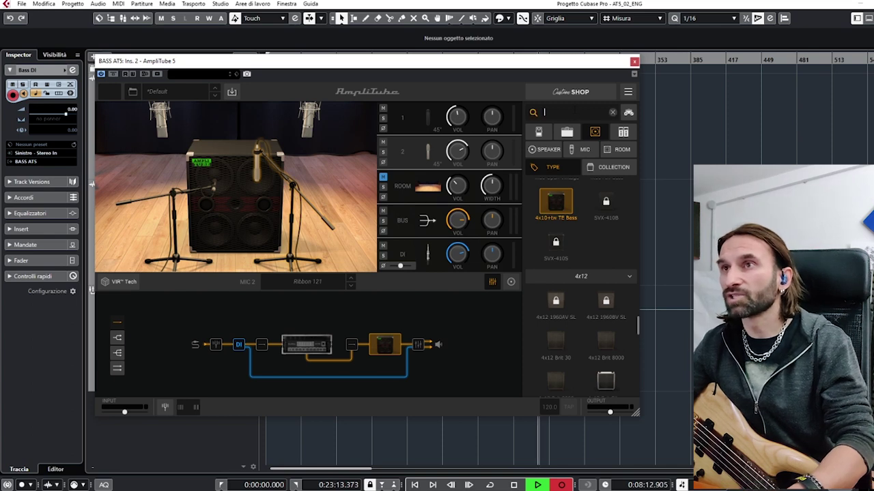
Step: Search stomps for 'comp' and add Compressor pedals before the amp and on the DI path
click(538, 133)
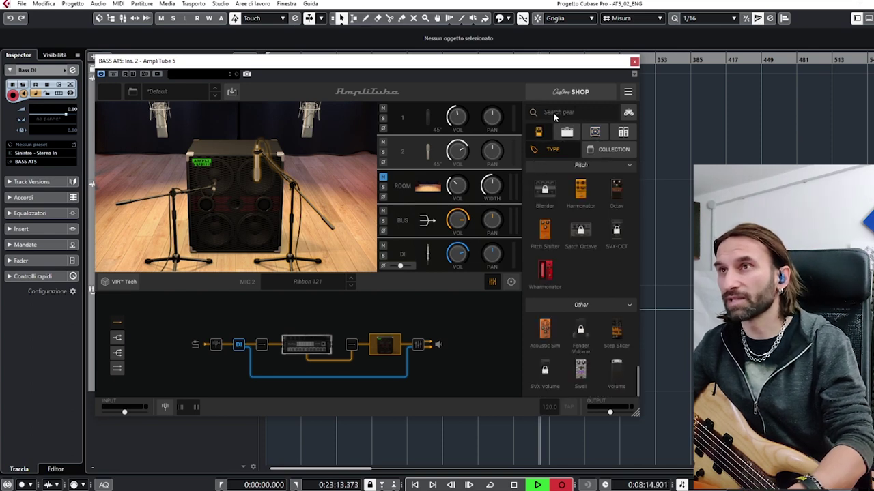
click(555, 112)
text(comp)
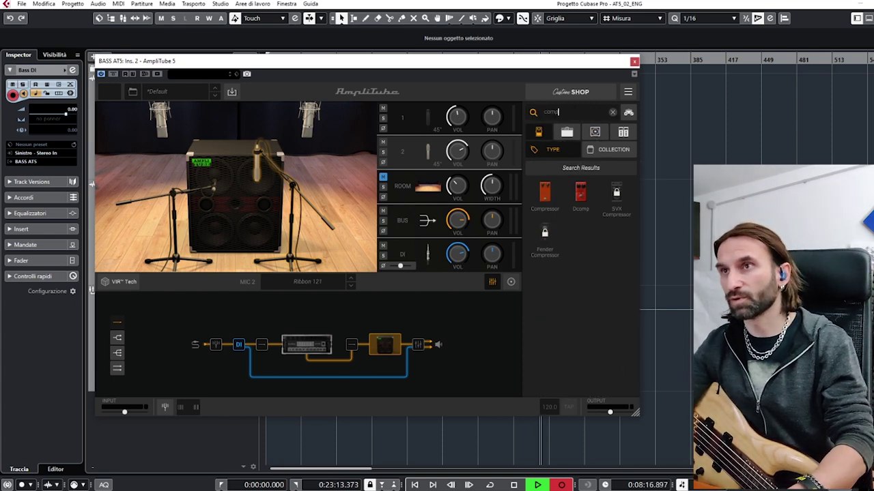
drag(544, 192, 264, 350)
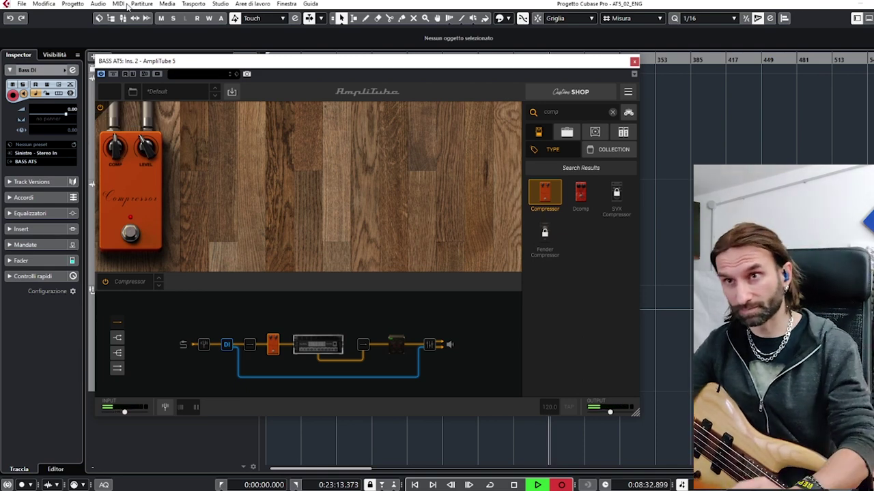
drag(546, 193, 307, 379)
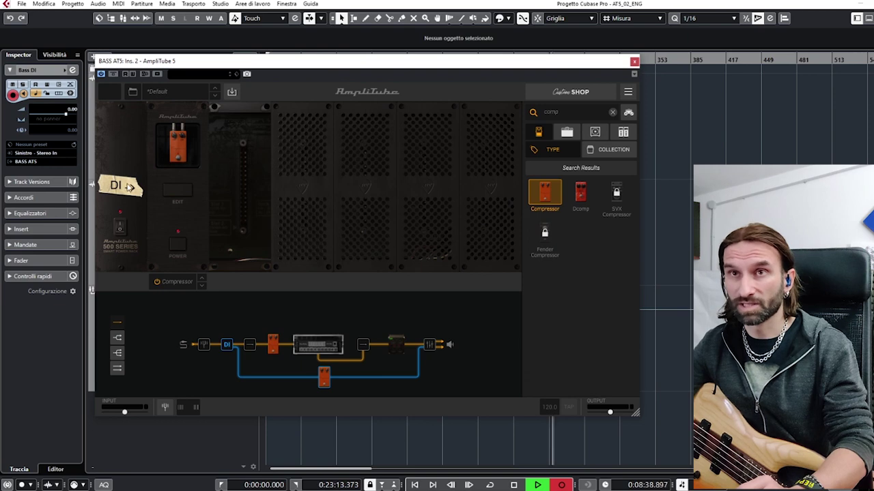
Step: Copy the pre-amp Compressor's settings and paste them onto the DI-path Compressor
click(178, 194)
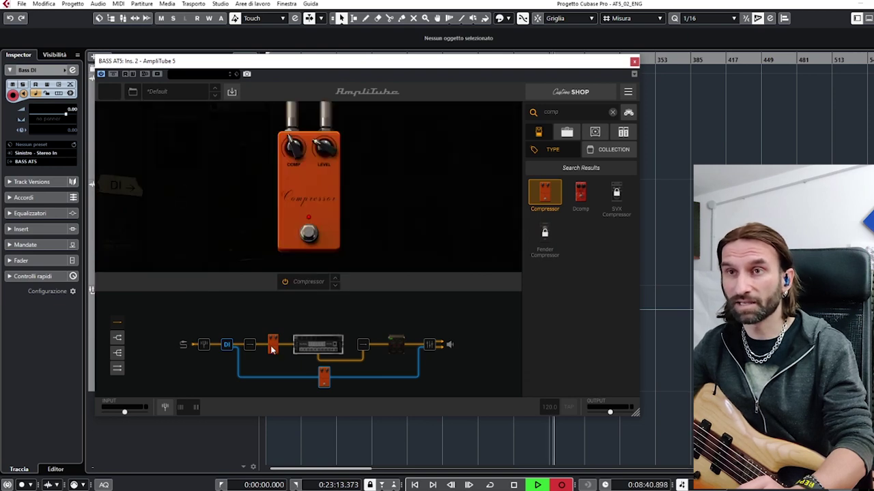
right_click(155, 210)
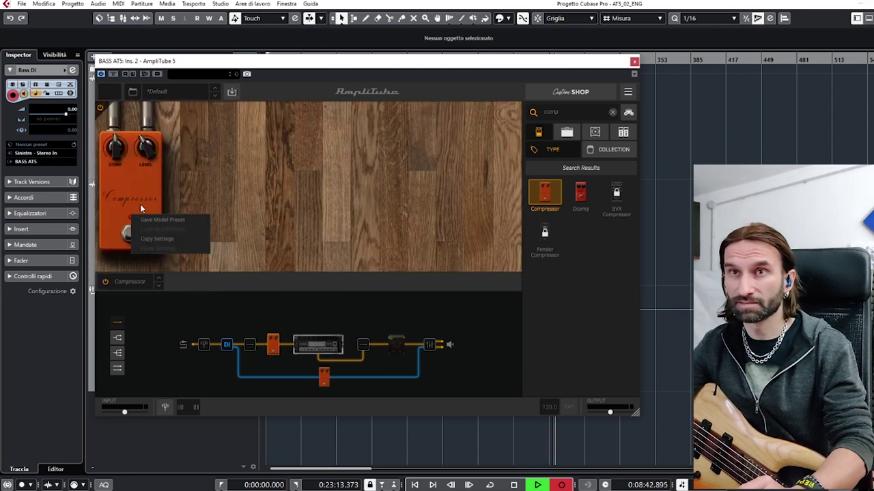
click(163, 240)
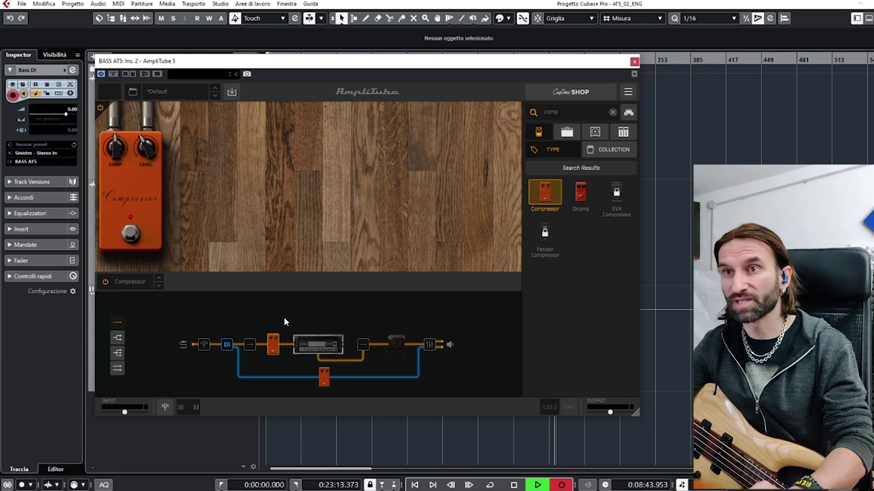
click(320, 377)
right_click(290, 197)
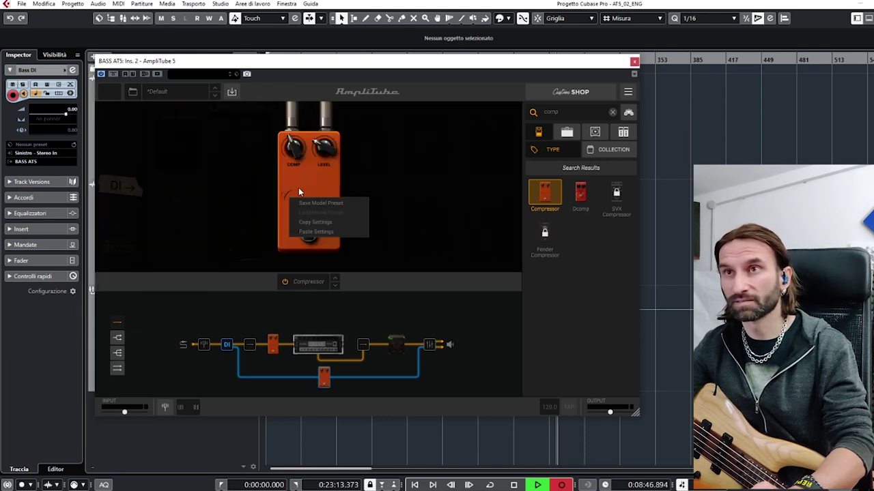
click(321, 231)
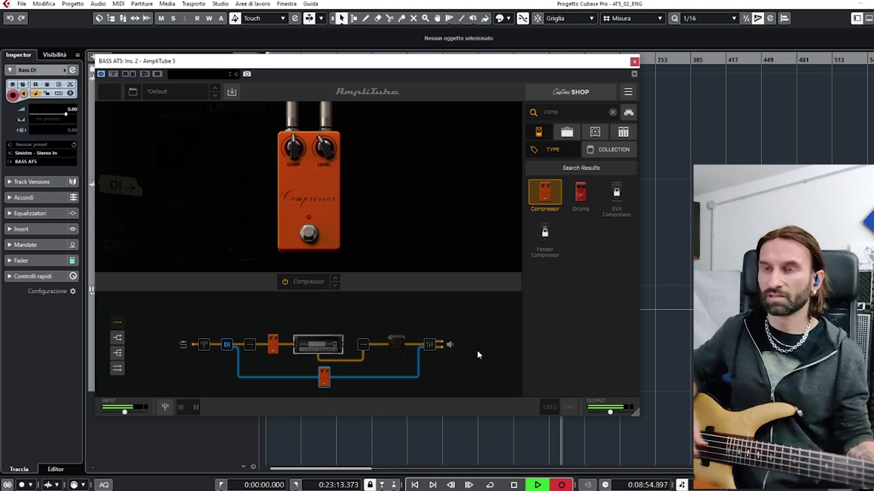
Step: Place a Compressor on the cab bus insert, then remove it from the chain
click(429, 345)
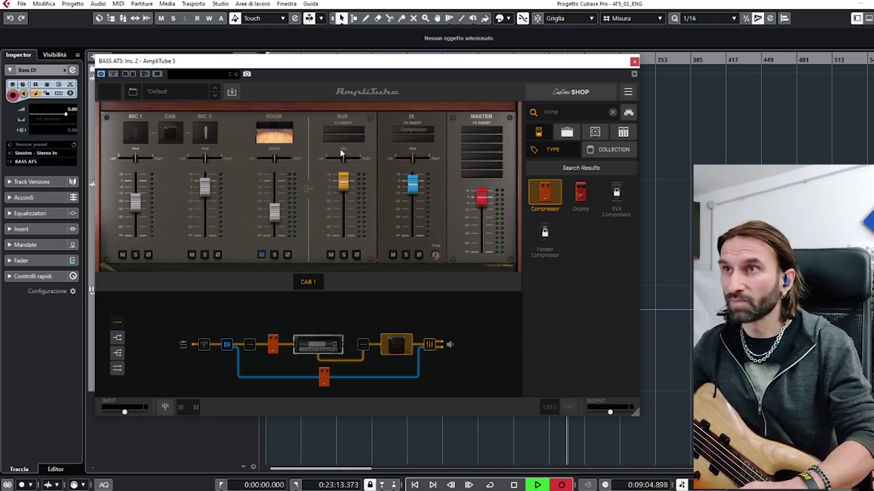
drag(418, 179, 346, 144)
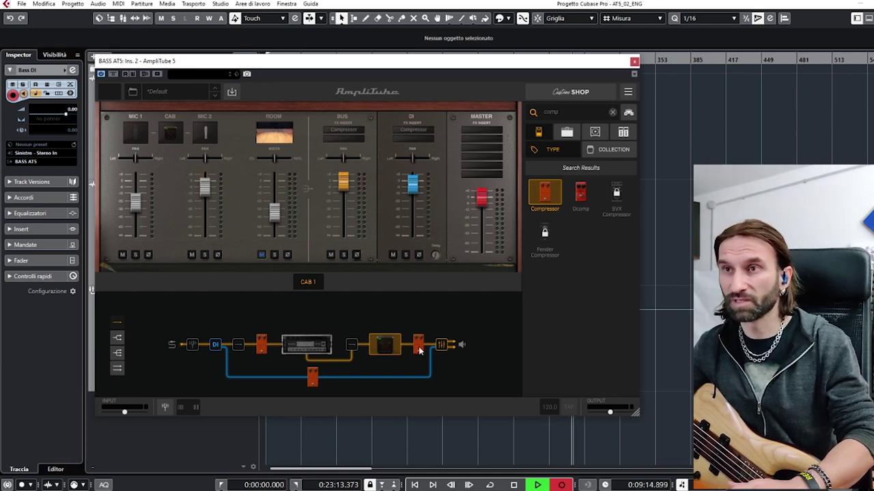
mouse_move(419, 350)
mouse_down()
mouse_move(415, 302)
mouse_move(390, 279)
mouse_up()
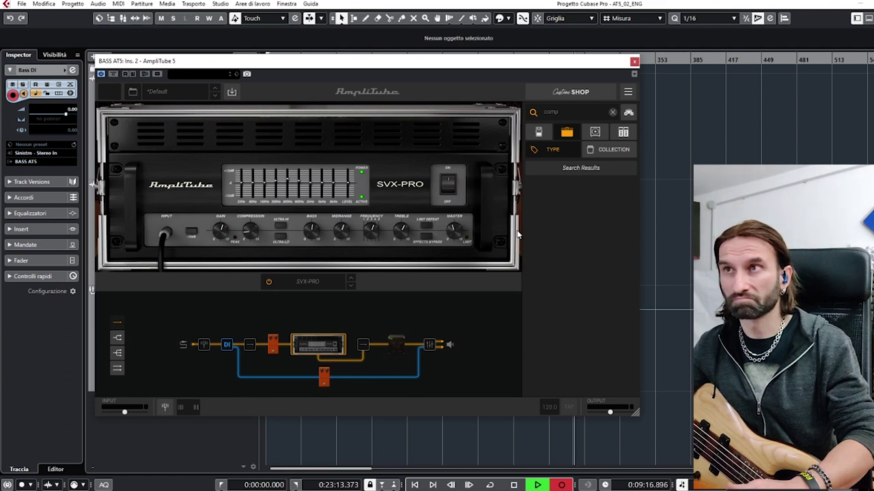
Step: Try a Compressor after the amp and remove it, then select the tuner and SVX-PRO head
click(538, 134)
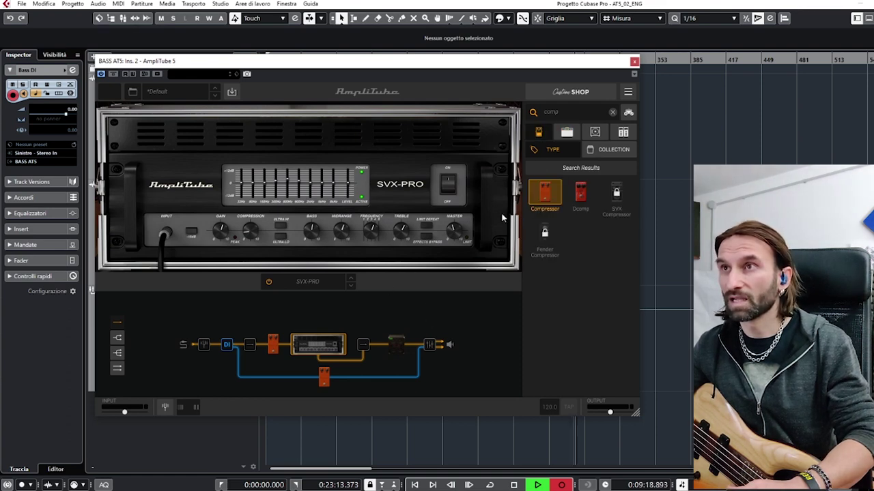
drag(539, 184, 364, 353)
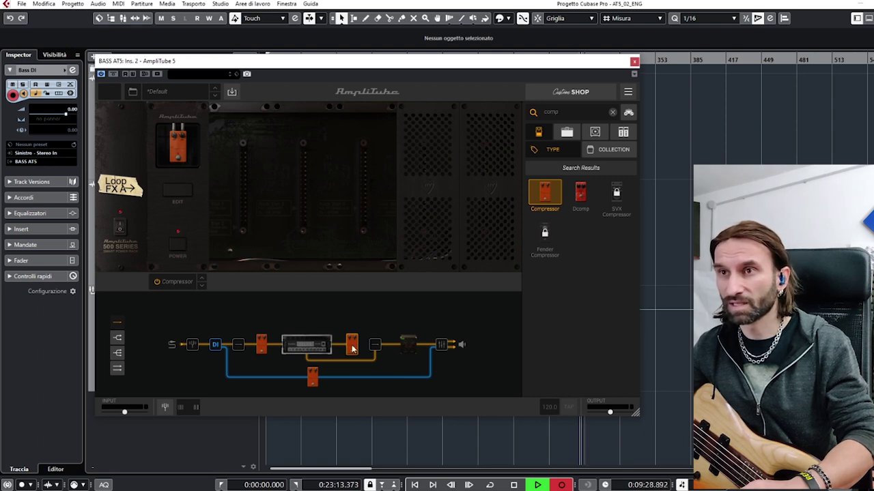
drag(352, 348, 353, 317)
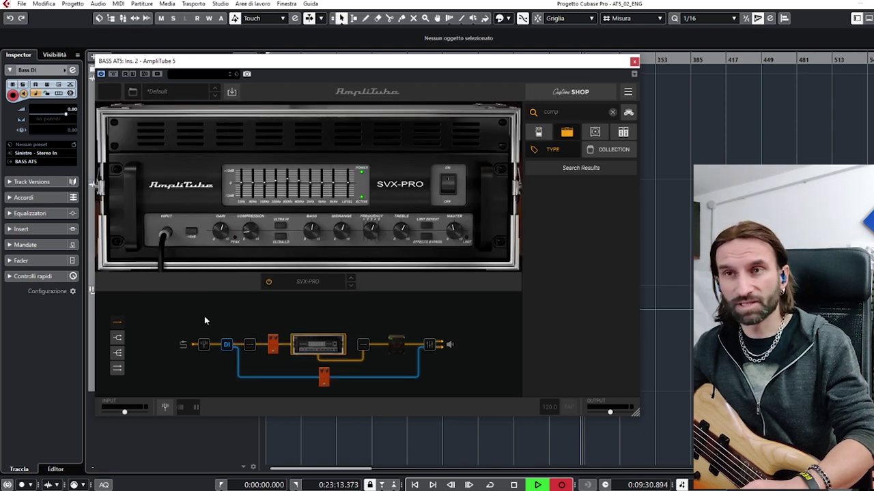
click(201, 347)
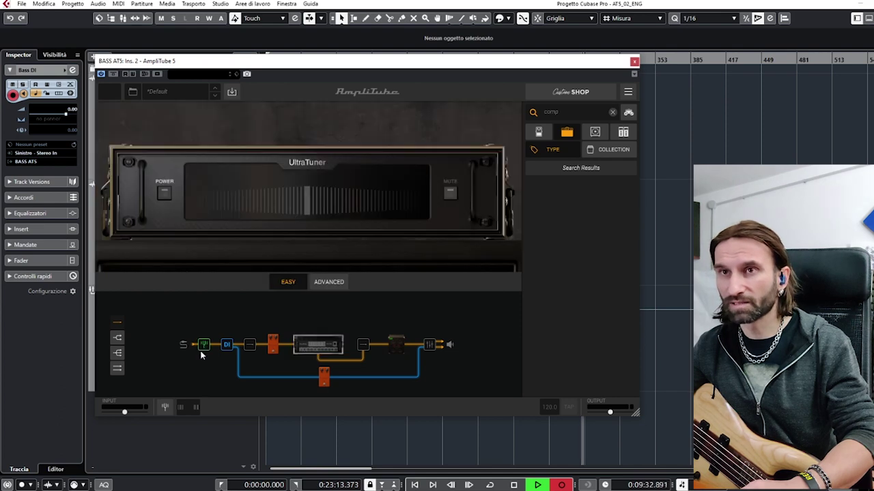
click(314, 351)
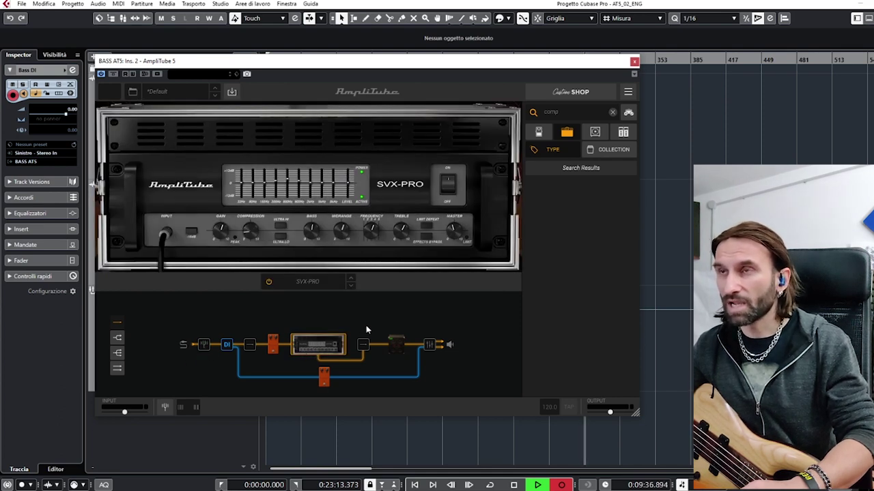
Step: Insert an OverScream overdrive between the Compressor and SVX-PRO head and adjust its drive
click(612, 112)
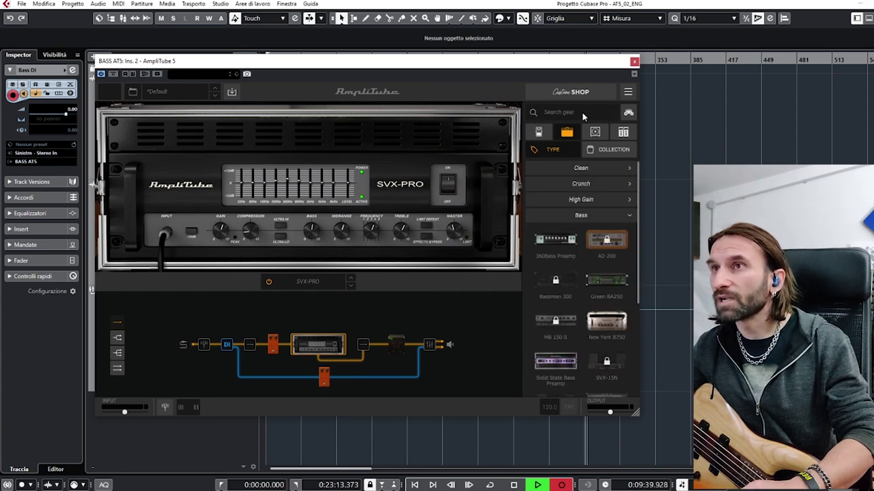
click(539, 132)
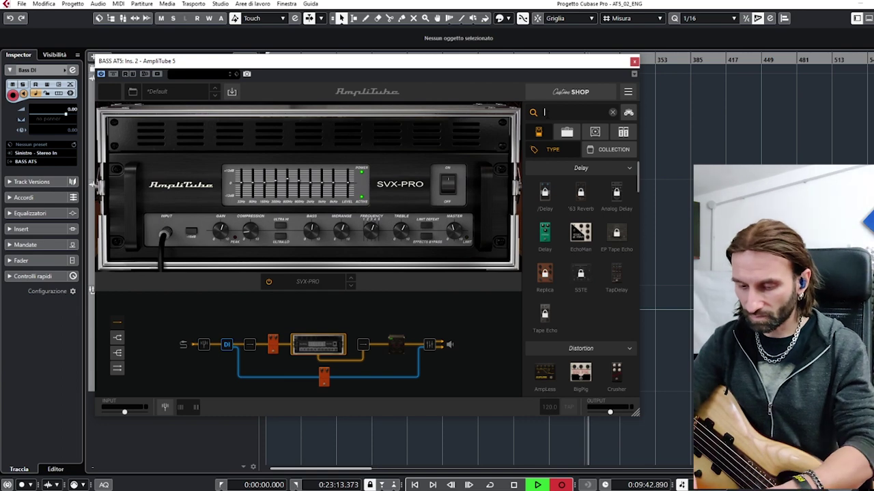
scroll(601, 264, down, 2)
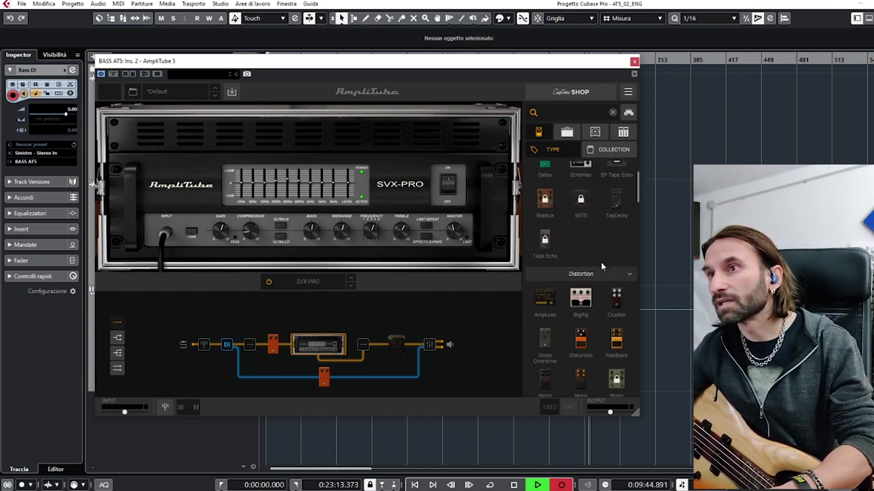
scroll(601, 264, down, 3)
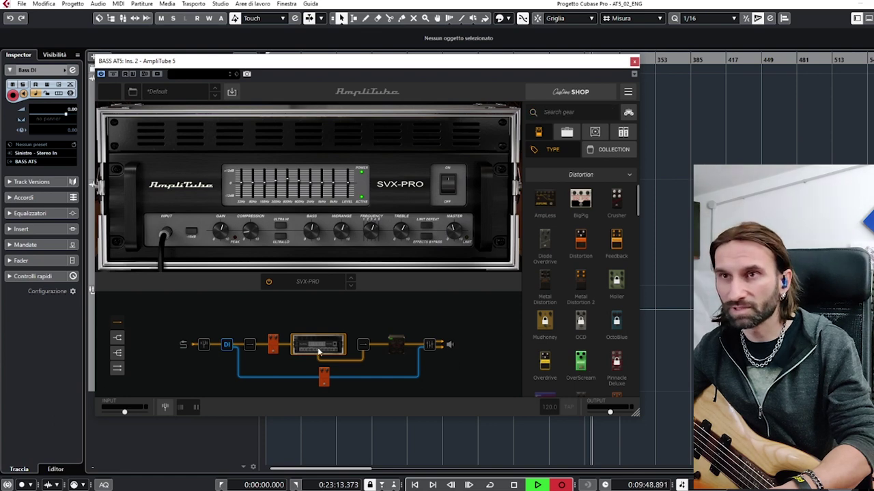
drag(581, 367, 284, 349)
click(285, 346)
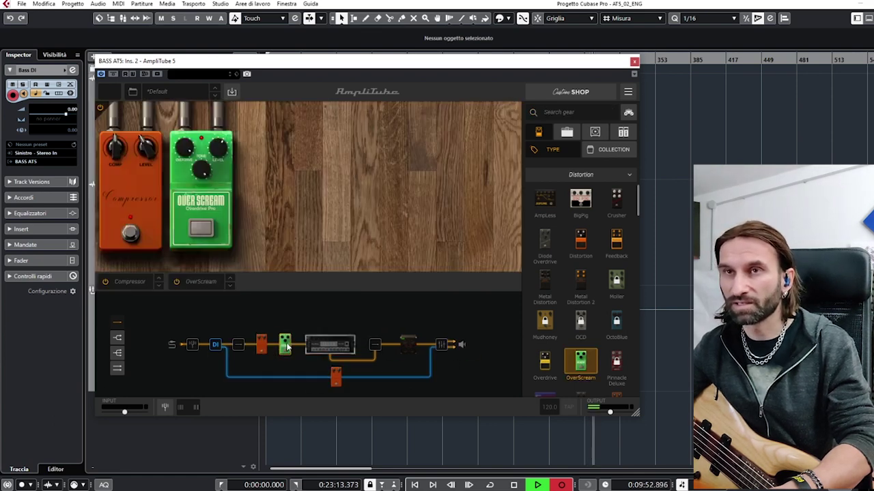
mouse_move(188, 151)
mouse_down()
mouse_move(198, 184)
mouse_move(218, 173)
mouse_up()
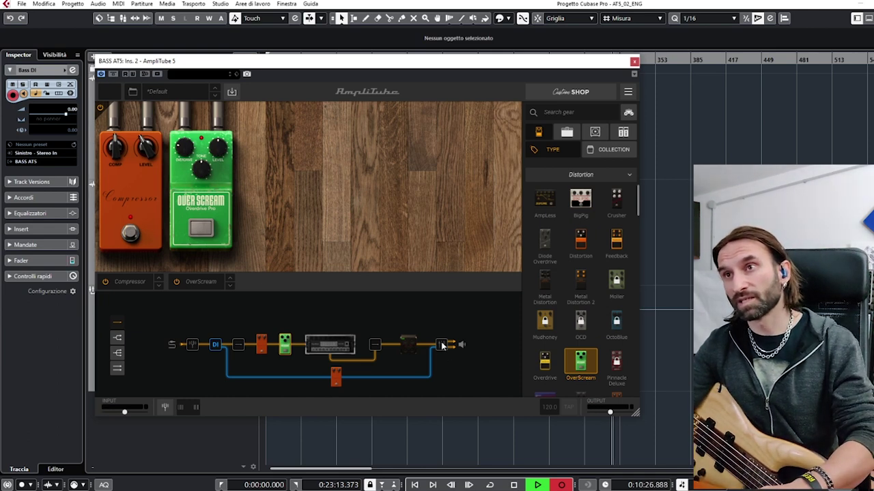
Step: Solo DI in the cab mixer and try the OverScream on the DI path, swapping it with the Compressor
click(408, 345)
click(407, 256)
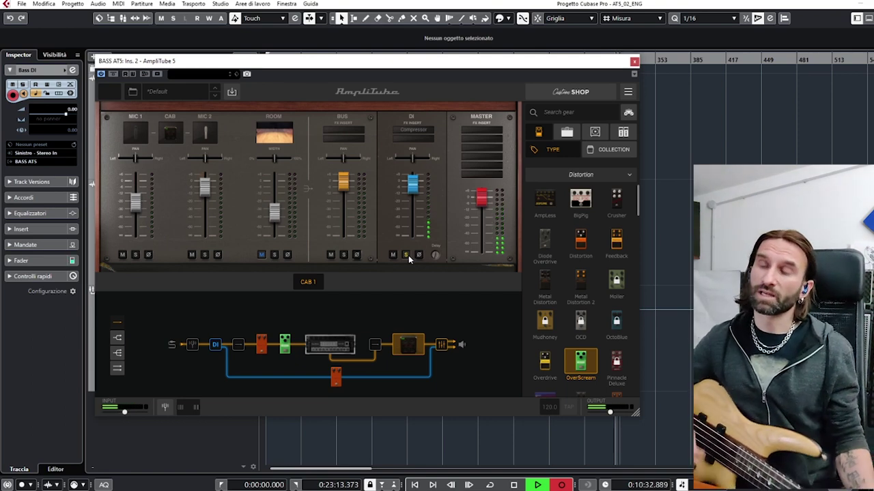
drag(278, 349, 310, 363)
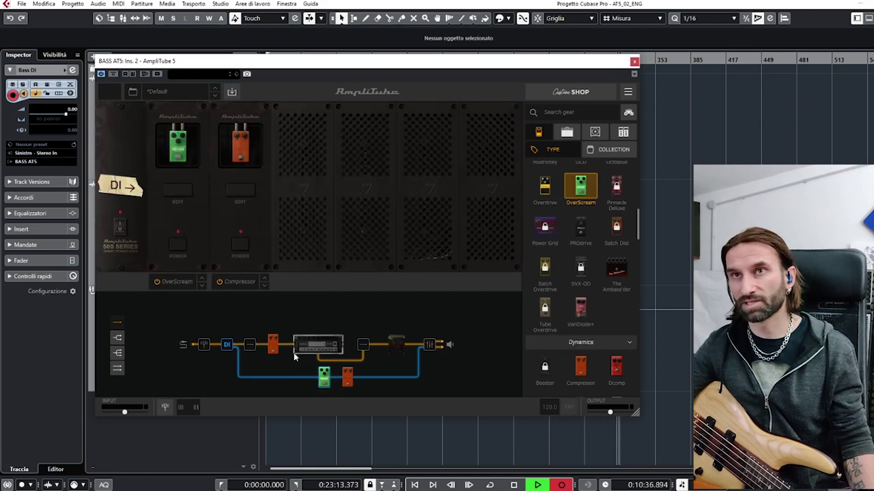
drag(231, 217, 160, 206)
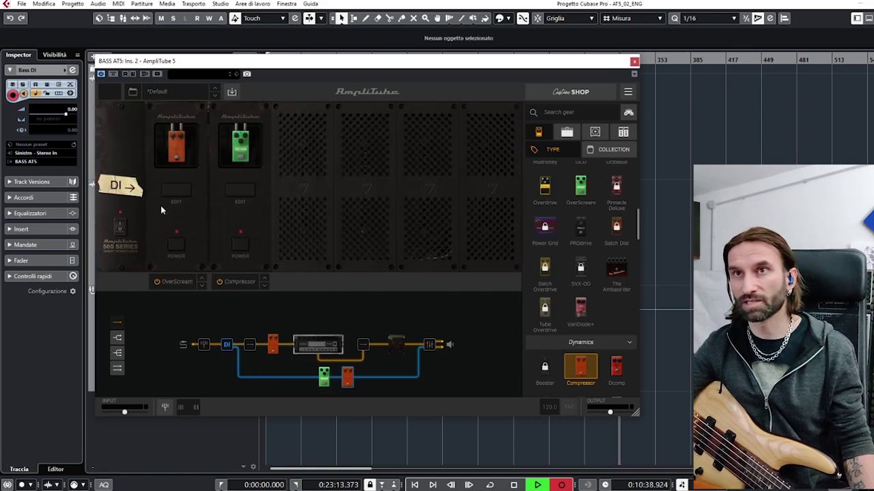
click(430, 345)
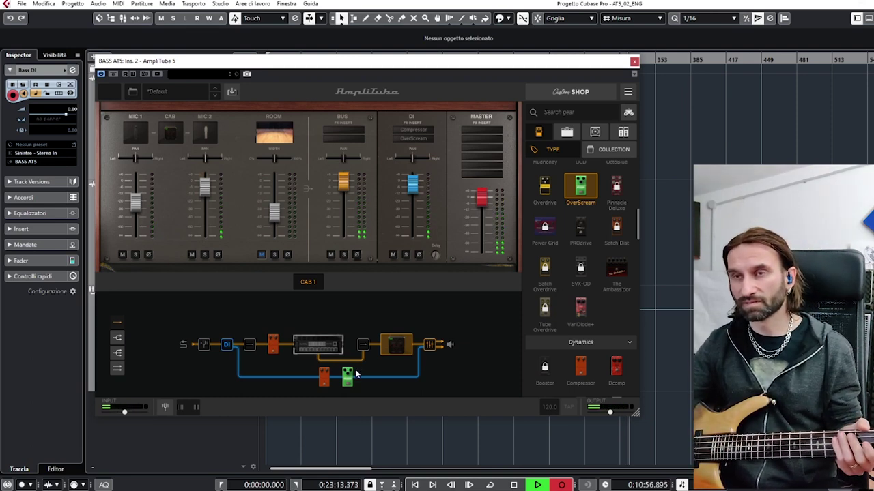
Step: Return the OverScream to the main chain and switch the DI path off and back on
drag(349, 376, 286, 345)
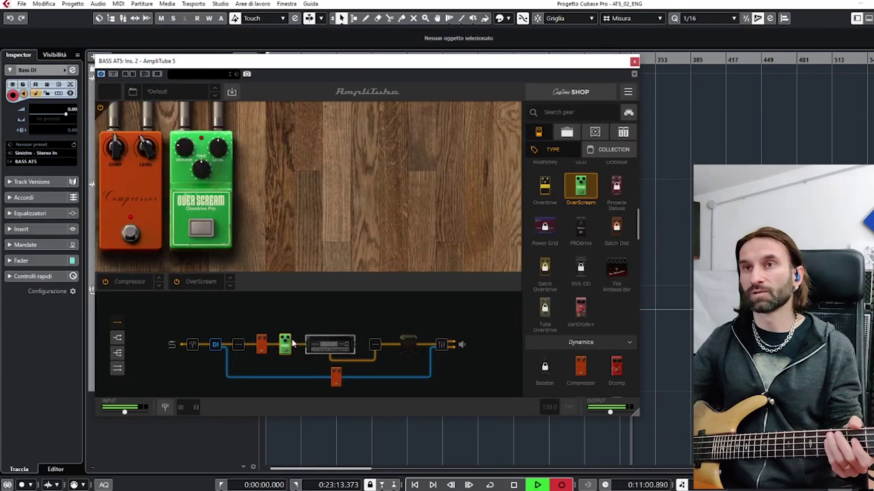
click(218, 346)
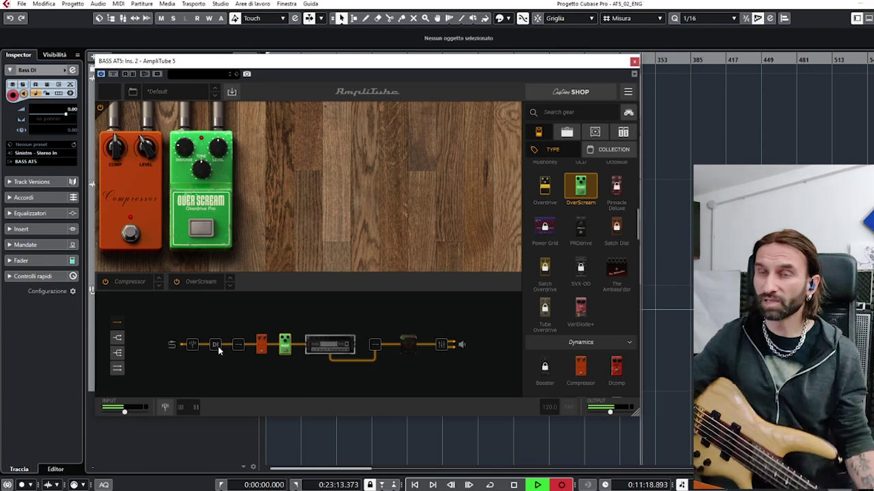
click(217, 346)
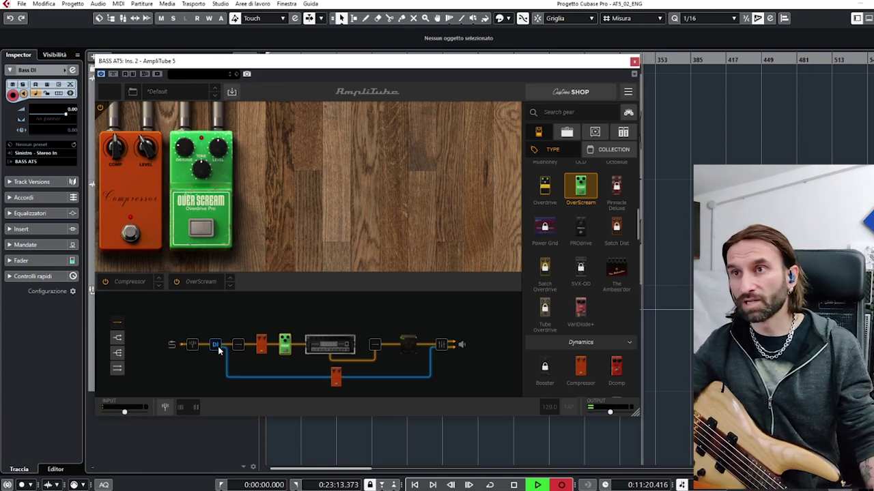
click(444, 349)
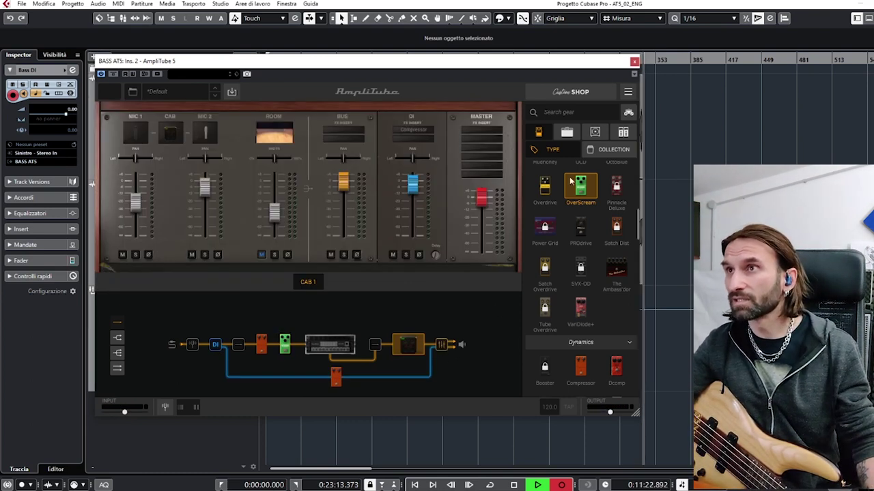
Step: Add a Black 76 compressor from the rack effects to the master insert and open its controls
click(625, 132)
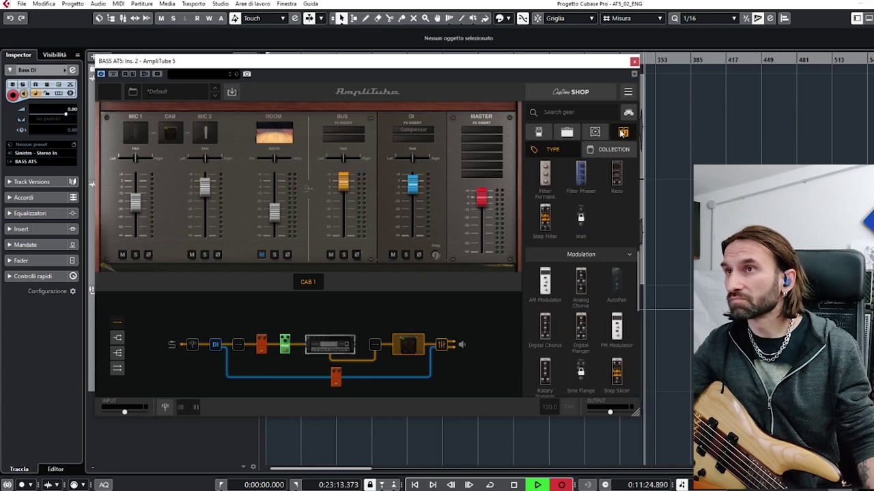
scroll(583, 293, down, 1)
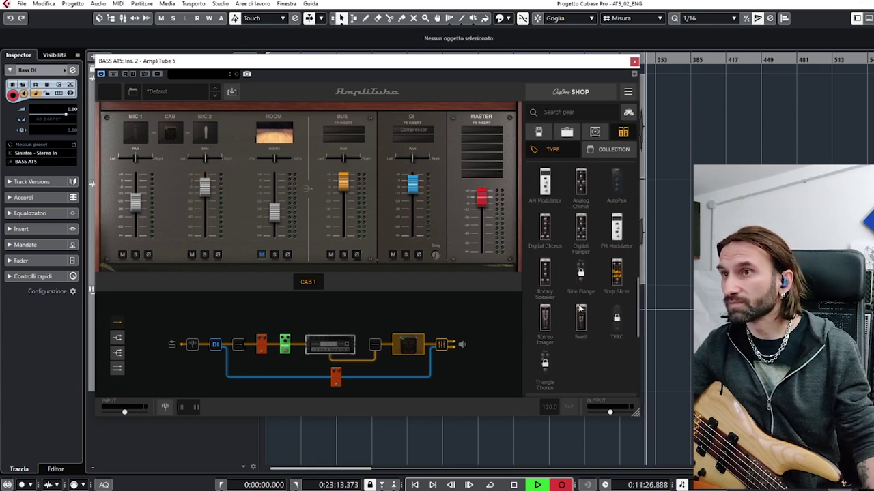
scroll(583, 240, up, 3)
scroll(586, 240, up, 4)
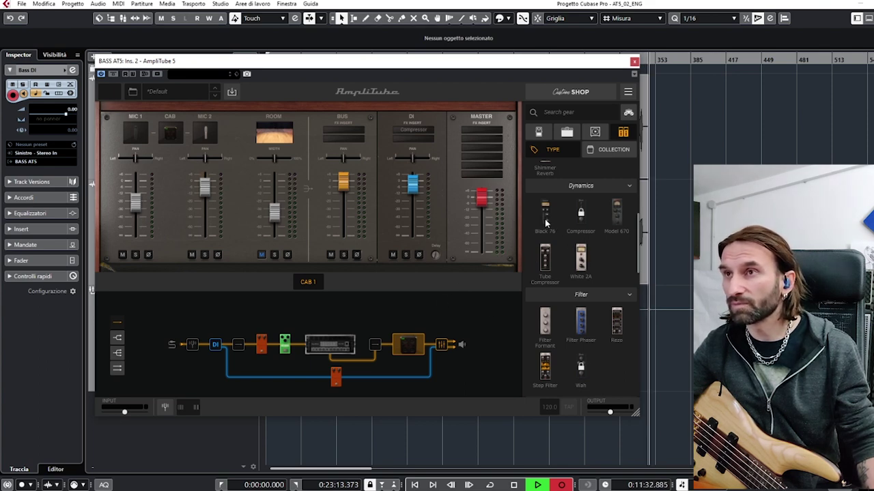
drag(546, 220, 478, 134)
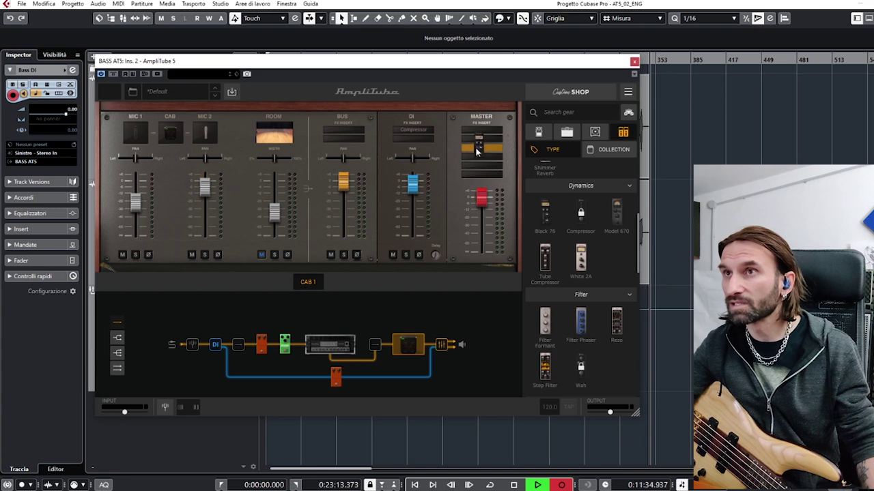
click(458, 347)
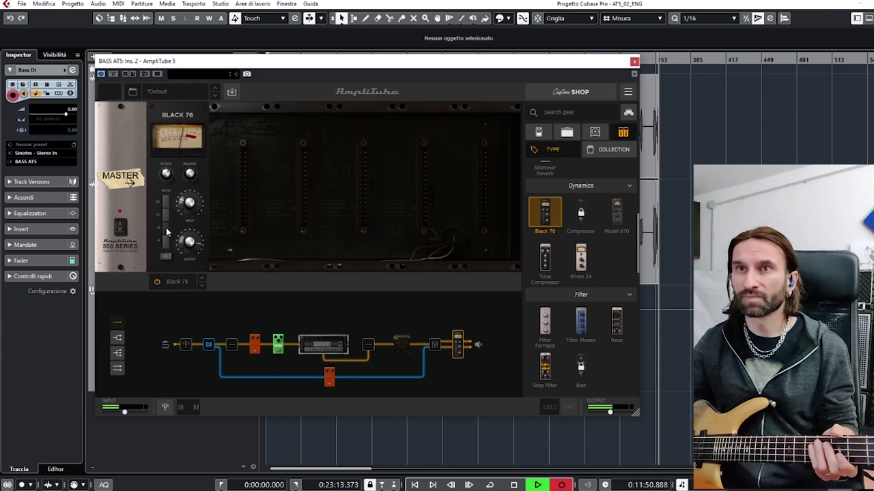
Step: Replace the Black 76 with a White 2A leveling amp before the output and open its controls
click(323, 345)
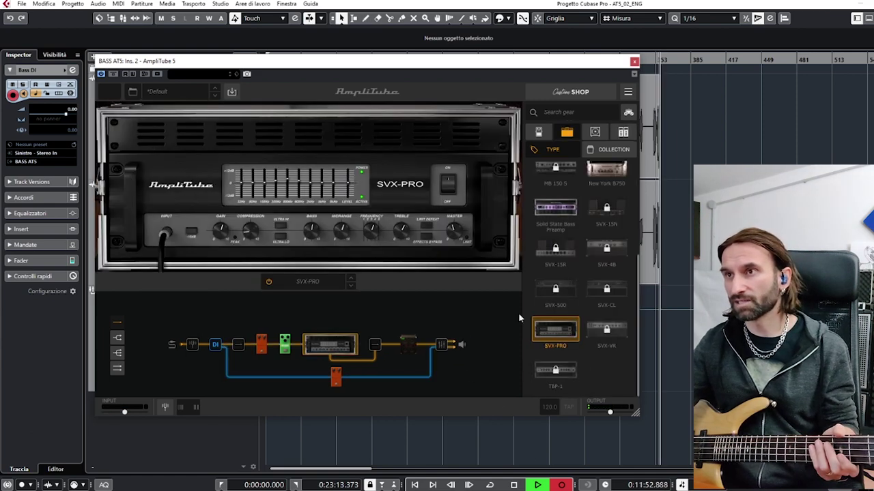
click(623, 132)
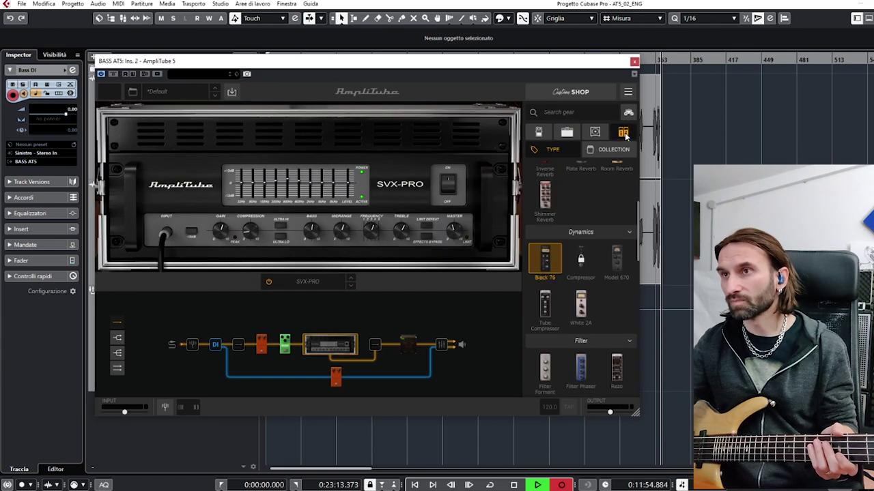
drag(581, 309, 456, 345)
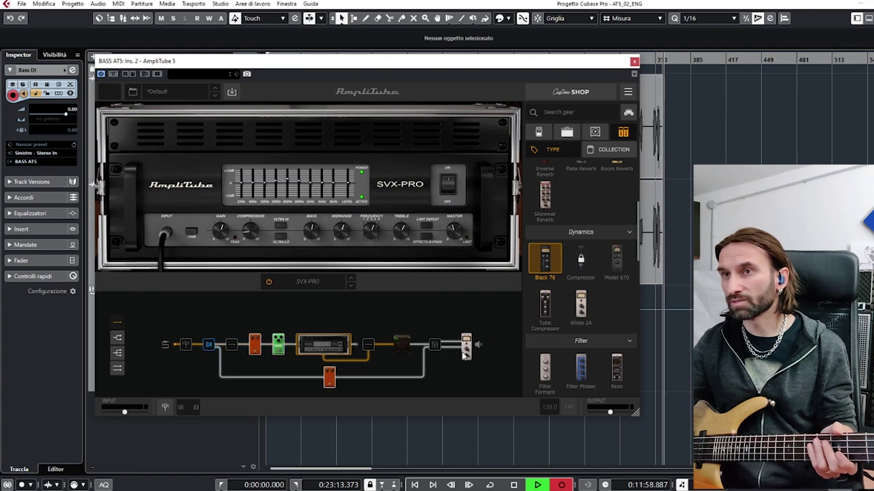
click(456, 344)
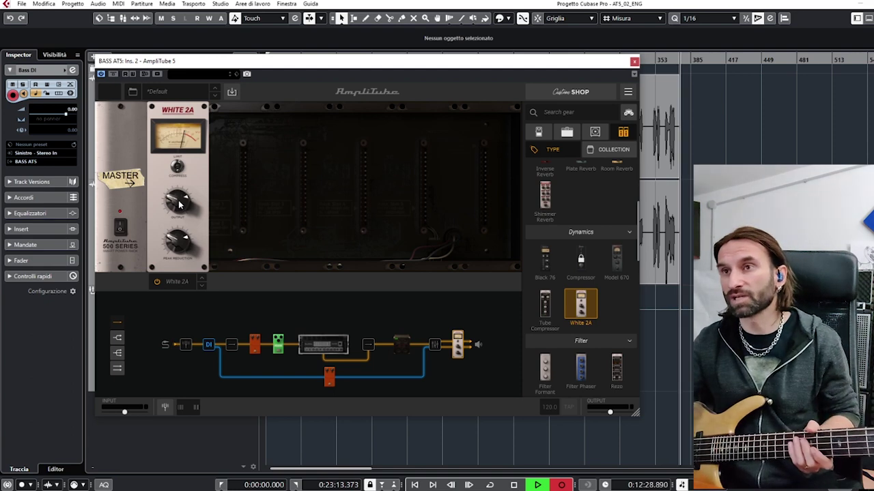
Step: Remove the White 2A from the master insert and the OverScream pedal from the chain
drag(457, 343, 461, 310)
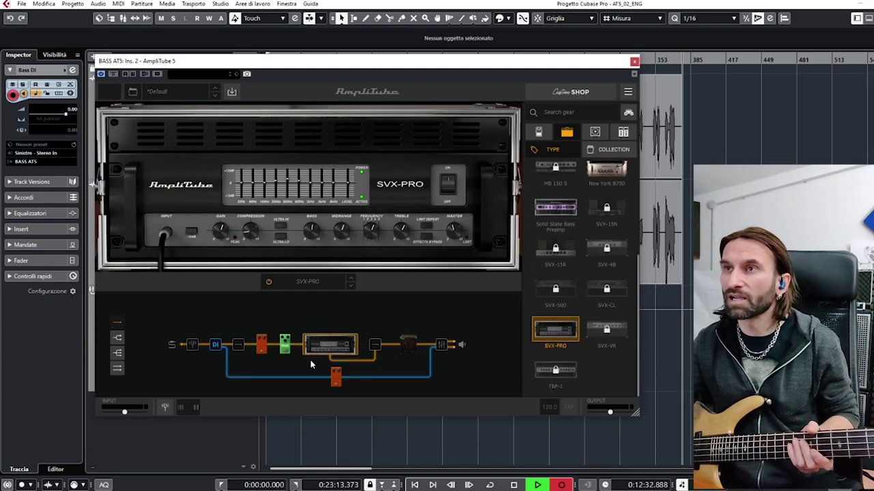
click(538, 131)
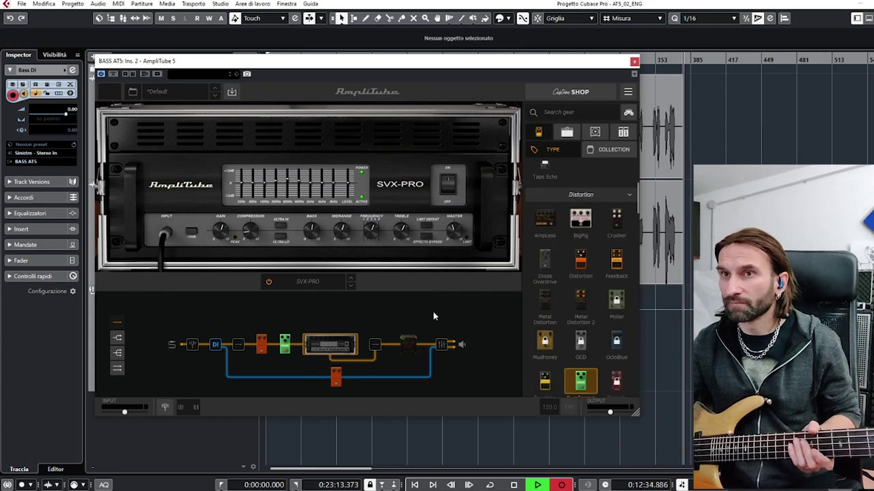
click(282, 345)
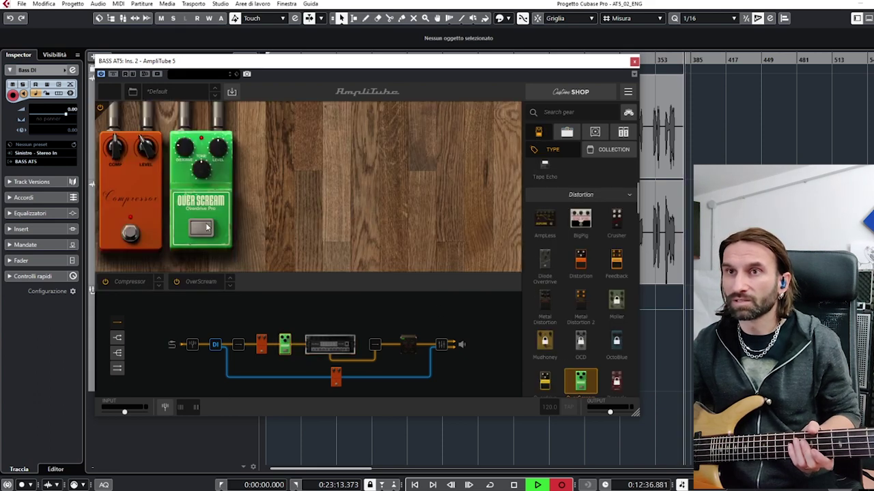
drag(285, 348, 285, 314)
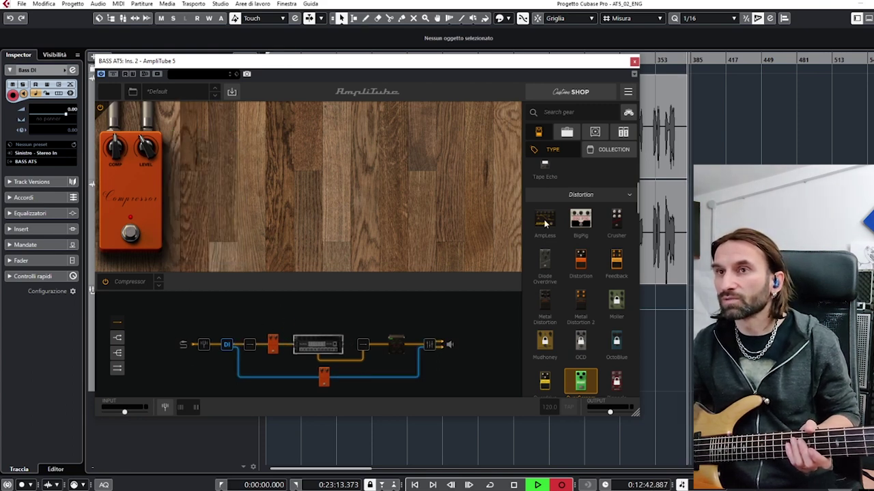
Step: Add an AmpLess bass driver with lowered treble and move it onto the lower DI branch
drag(544, 223, 285, 344)
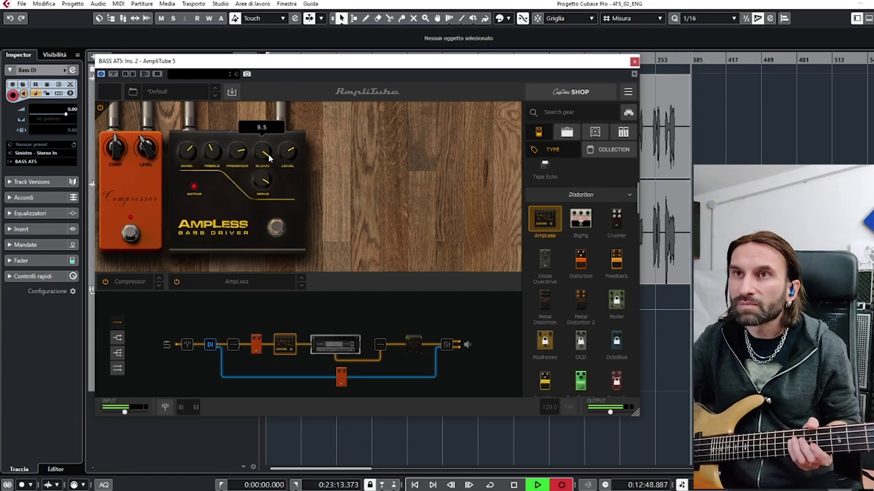
mouse_move(212, 152)
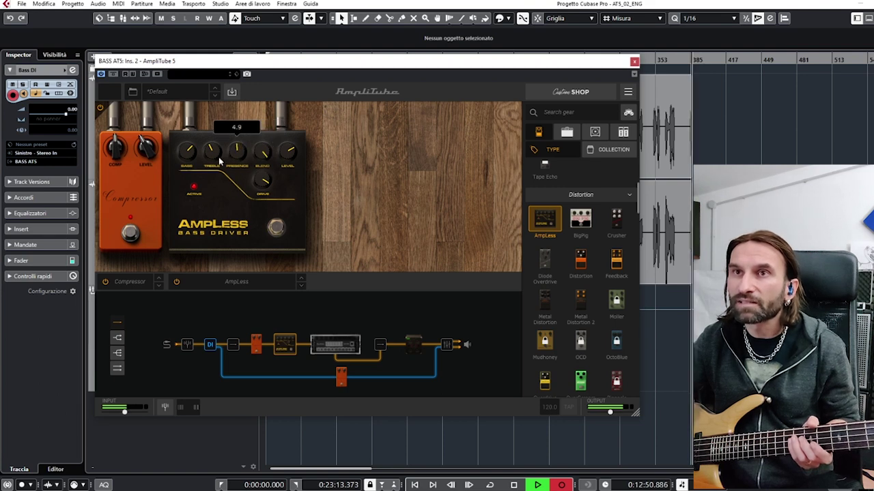
drag(210, 149, 211, 172)
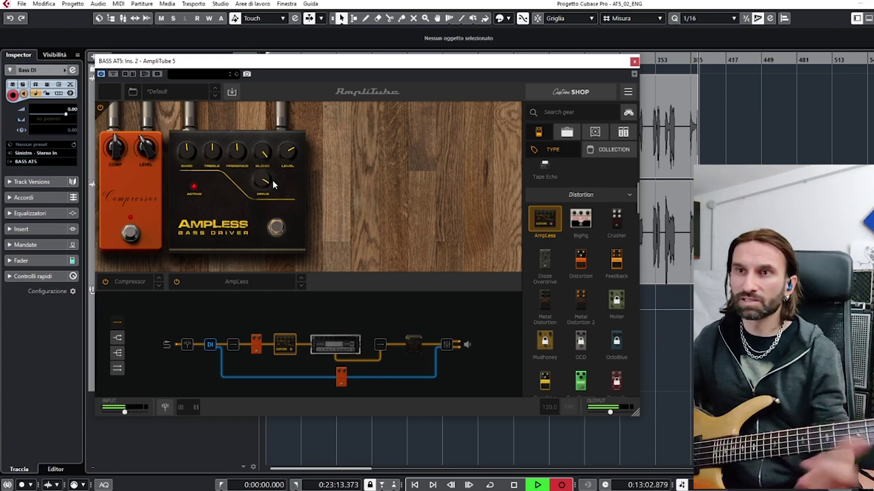
mouse_move(285, 345)
mouse_down()
mouse_move(331, 382)
mouse_move(368, 384)
mouse_up()
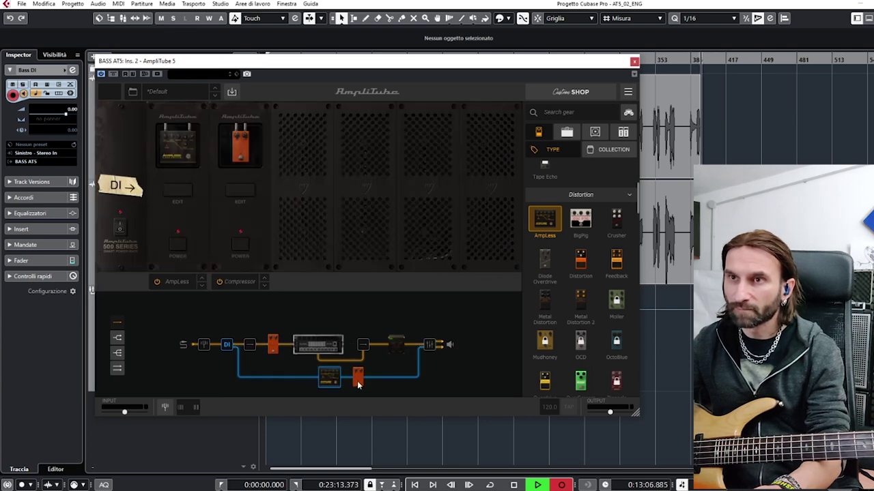
Step: Move the AmpLess from the DI branch to the main chain, right after the Compressor
click(323, 383)
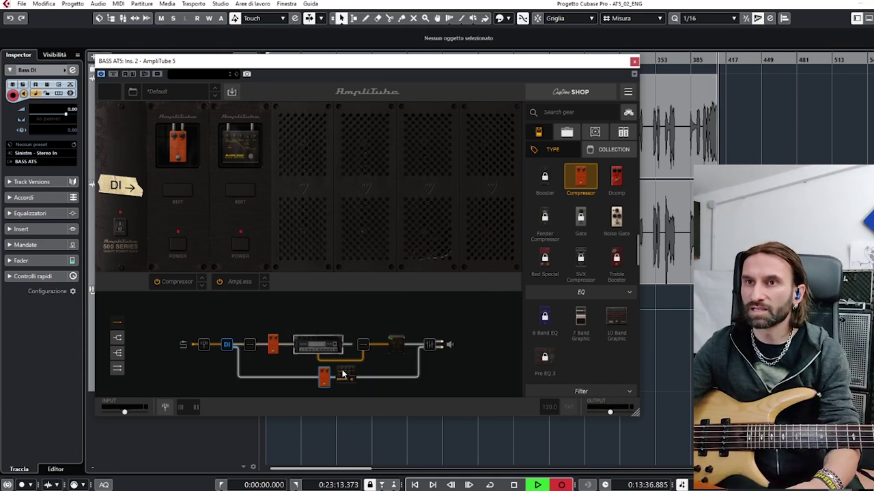
drag(354, 377, 286, 346)
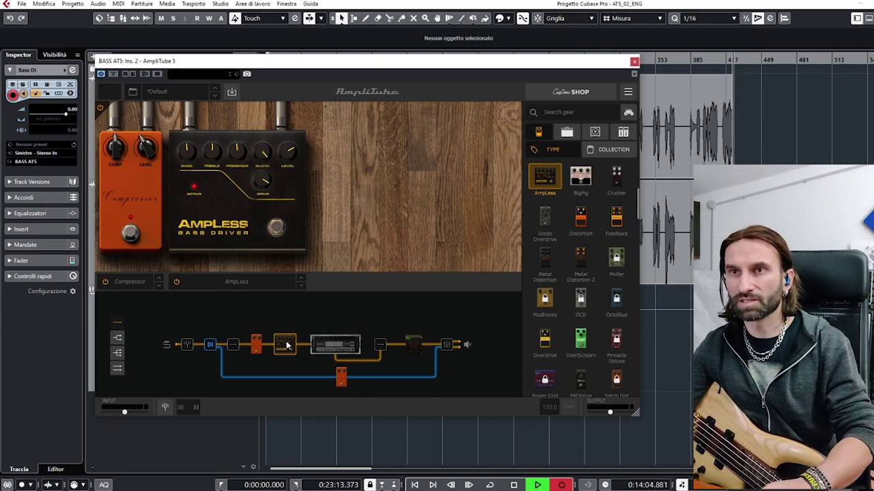
Step: Take the AmpLess bass driver out of the chain and load the JT - Dist SVX preset
drag(287, 346, 284, 322)
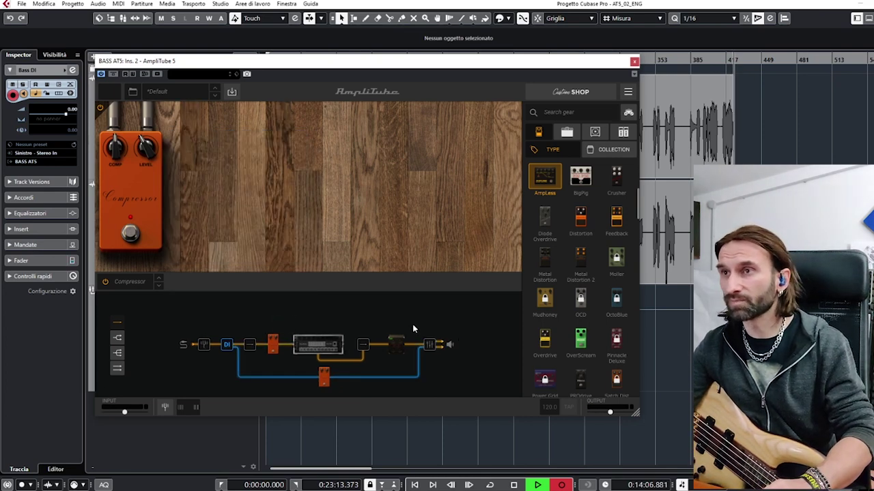
click(159, 92)
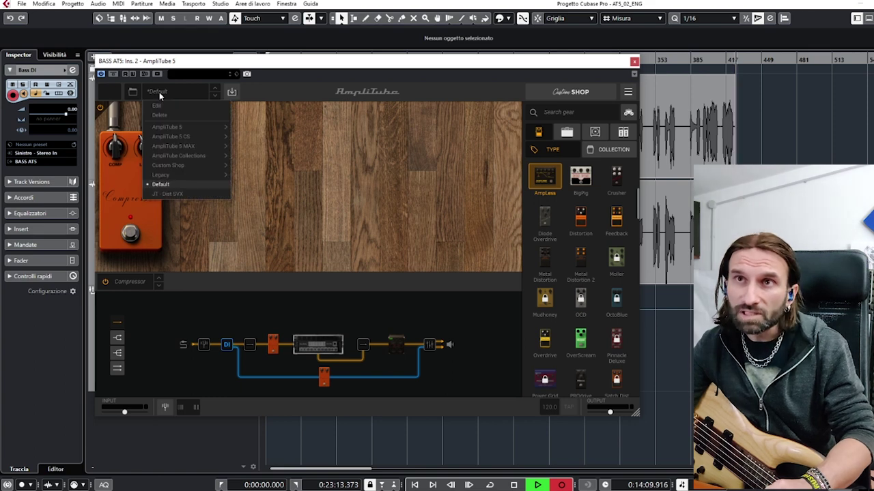
click(179, 194)
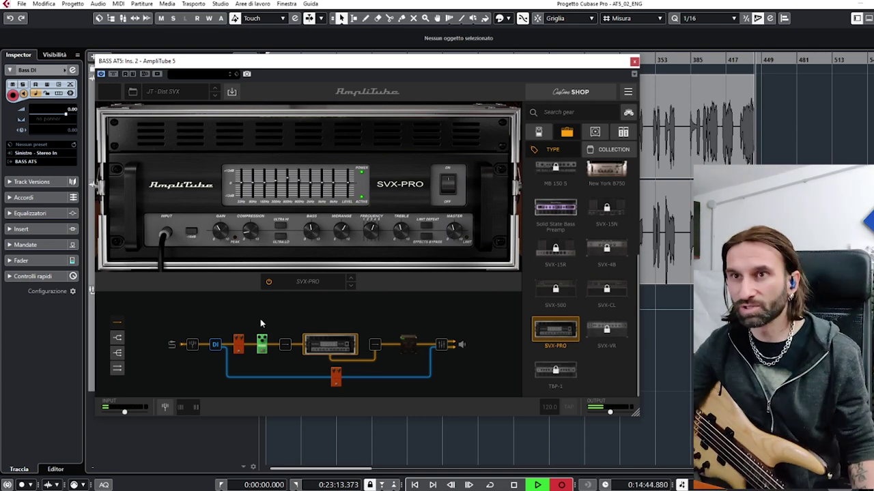
Step: Inspect the JT - Dist SVX preset's pedals, cabinet with microphones, and SVX-PRO amp head
click(261, 343)
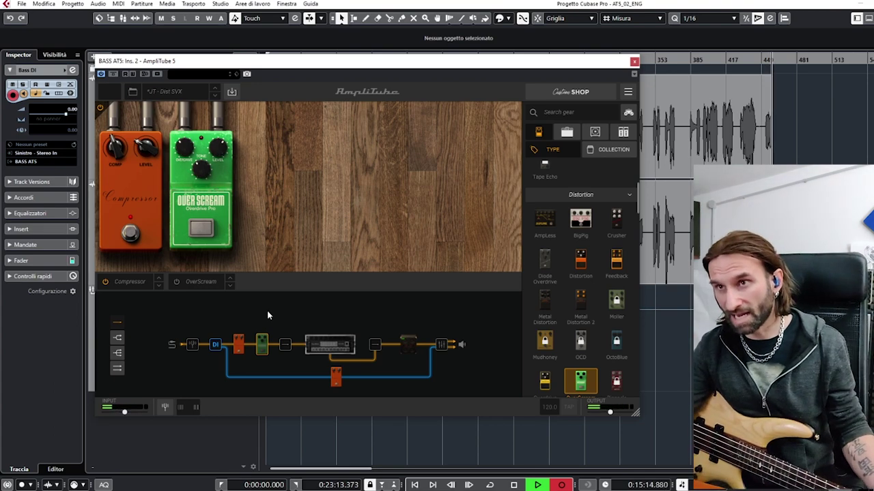
click(408, 347)
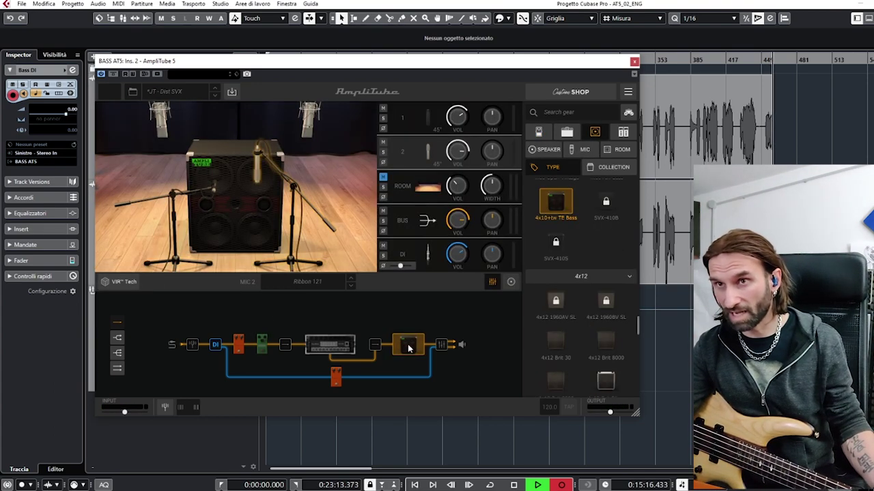
click(329, 345)
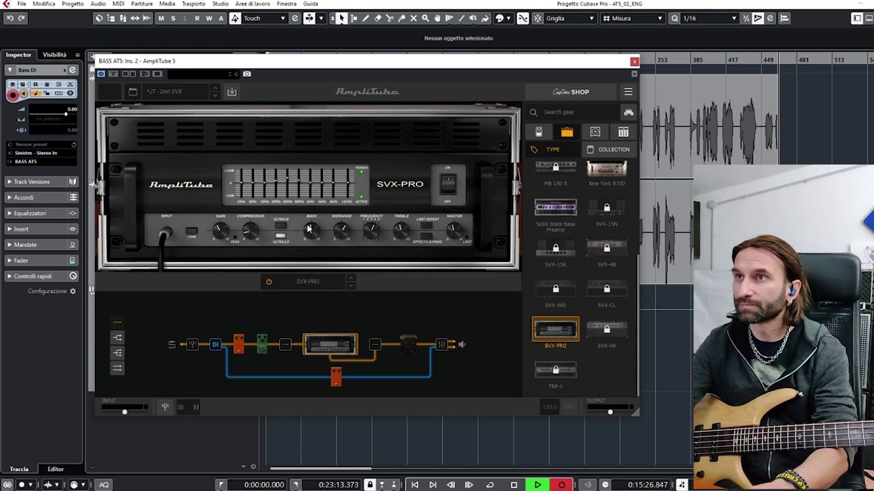
Step: Search the cabinet gear list for 'bass'
click(596, 133)
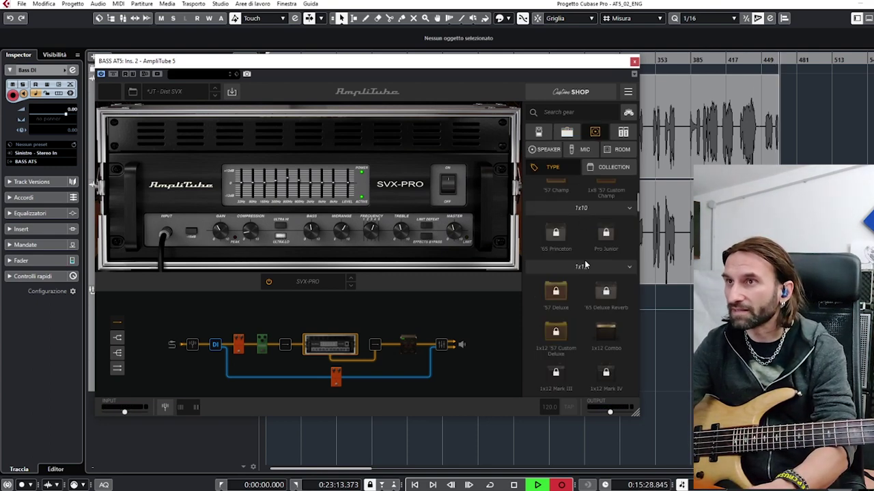
click(574, 111)
text(bass)
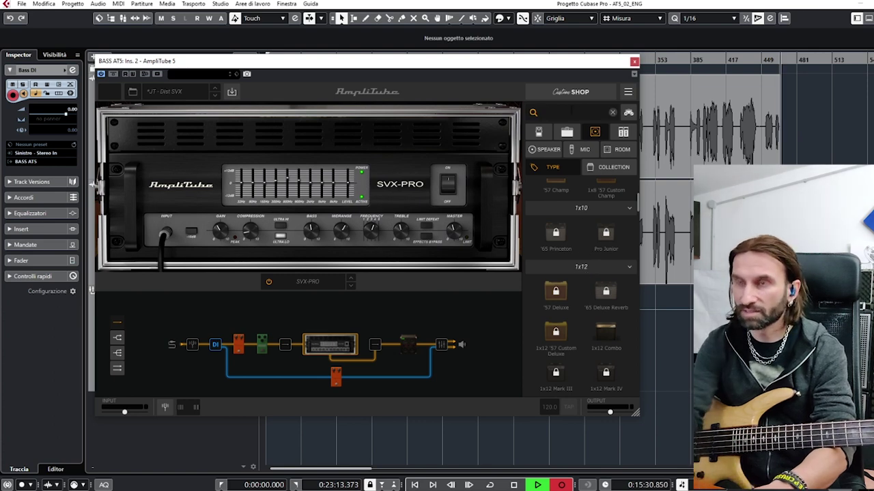
key(Return)
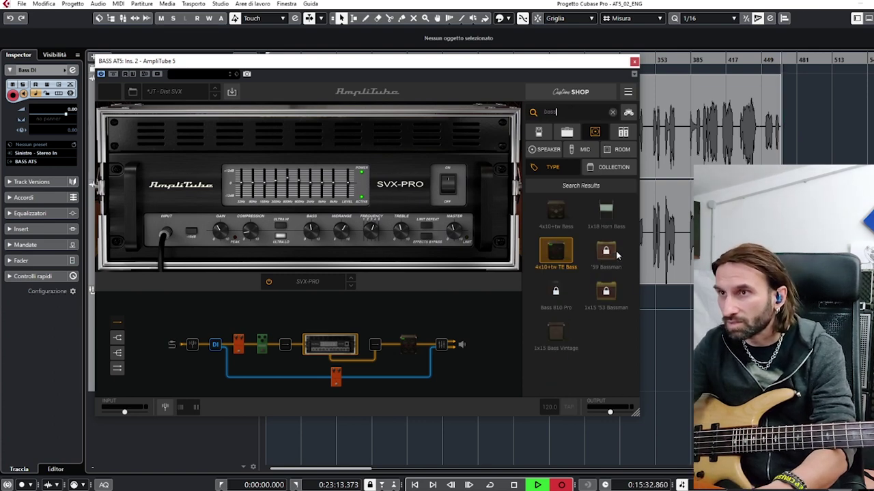
Step: Try the 1x15 Bass Vintage, 1x18 Horn Bass and 4x10+tw TE Bass cabinets in the rig
drag(566, 339, 408, 345)
click(407, 347)
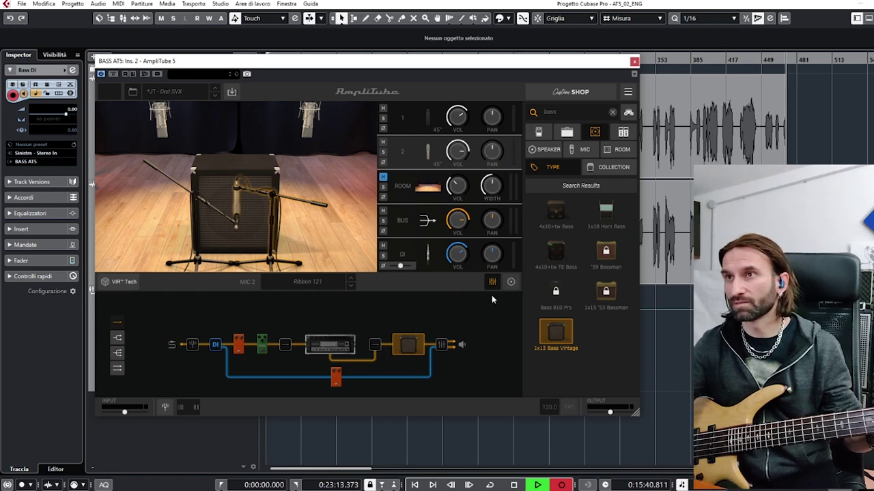
click(607, 212)
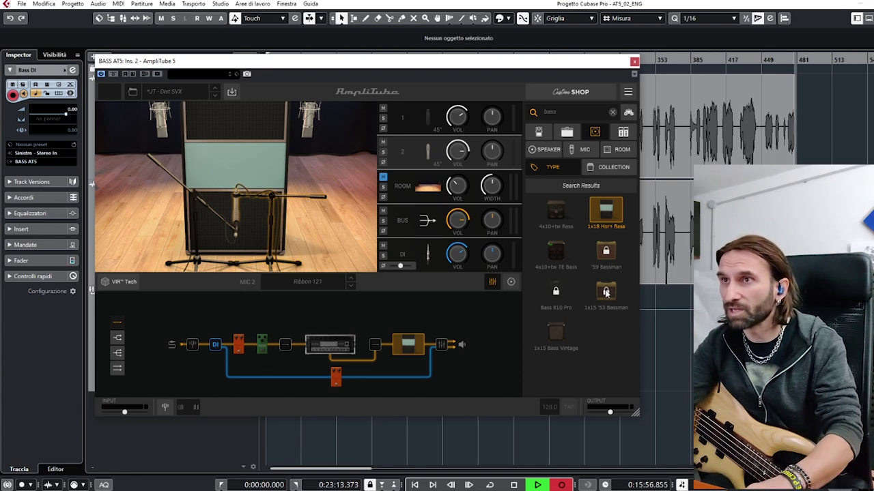
drag(554, 252, 397, 352)
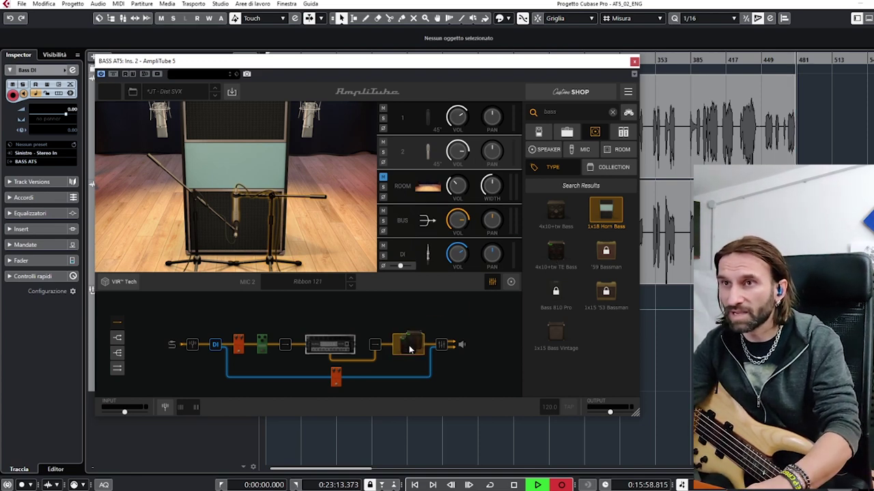
Step: Show the SVX-PRO amp head in the main view to play the finished rig
click(330, 344)
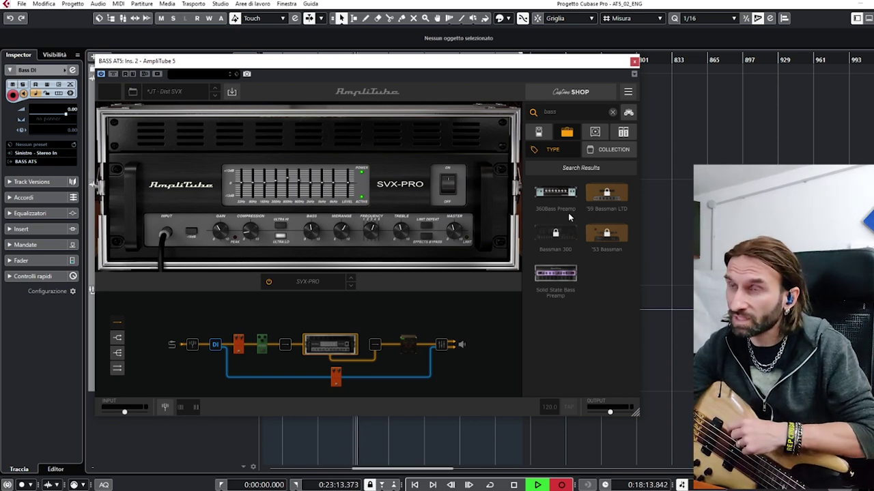
Step: Clear the 'bass' gear search and list all speaker cabinets, briefly checking the Rack category
click(538, 132)
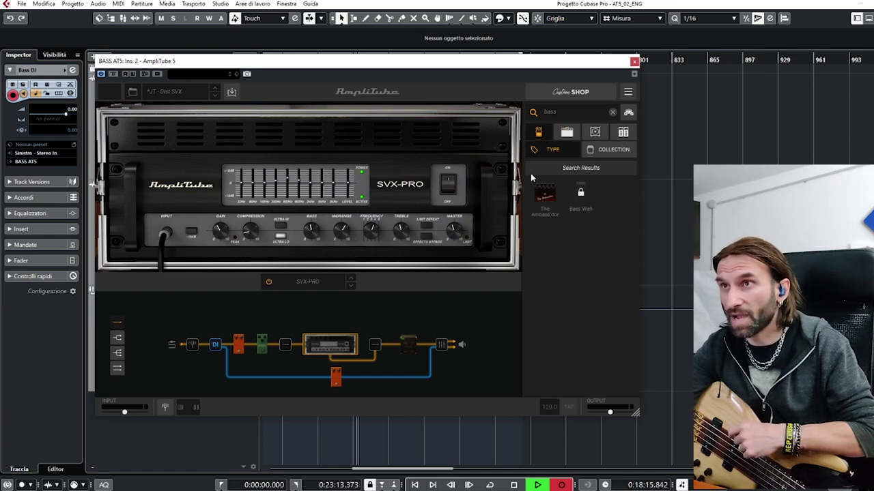
click(613, 113)
click(595, 132)
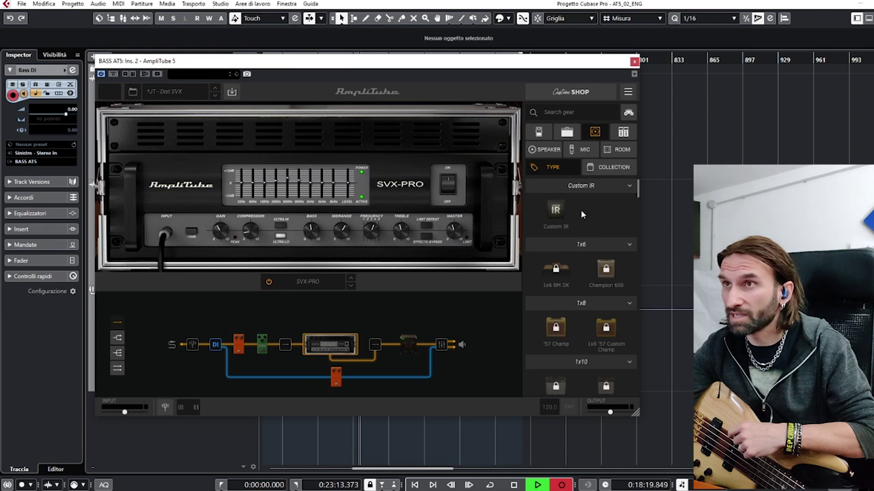
click(621, 134)
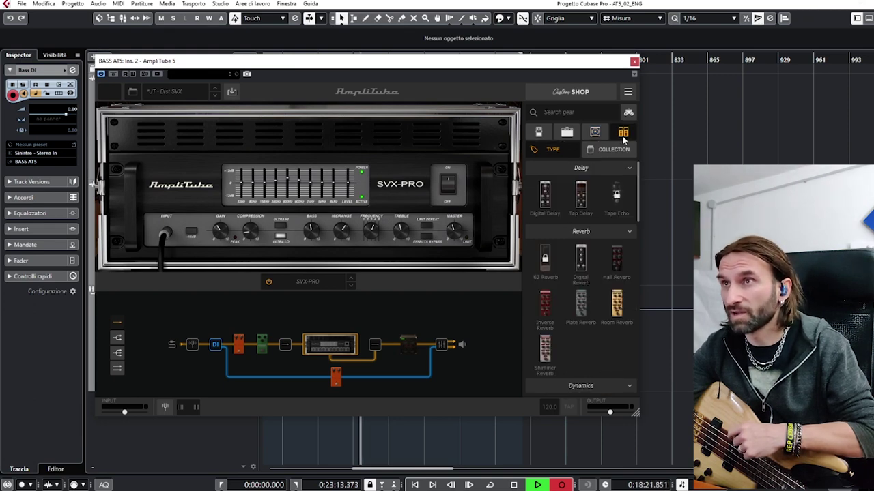
click(594, 136)
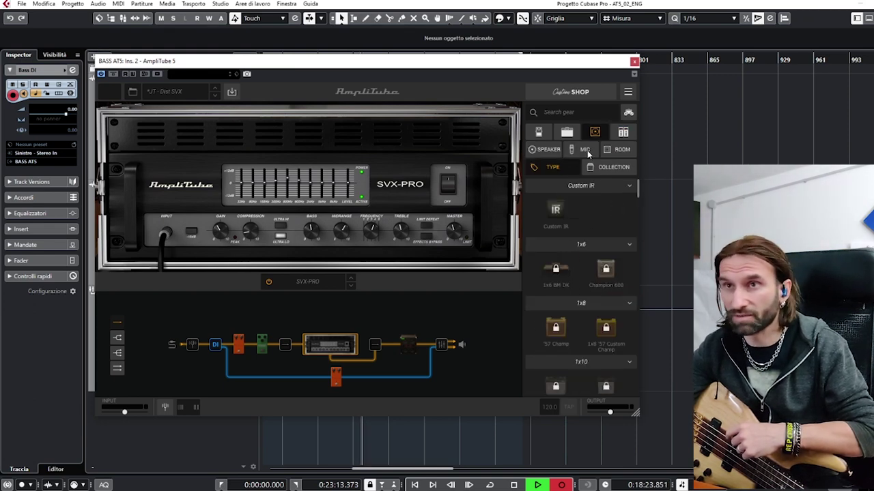